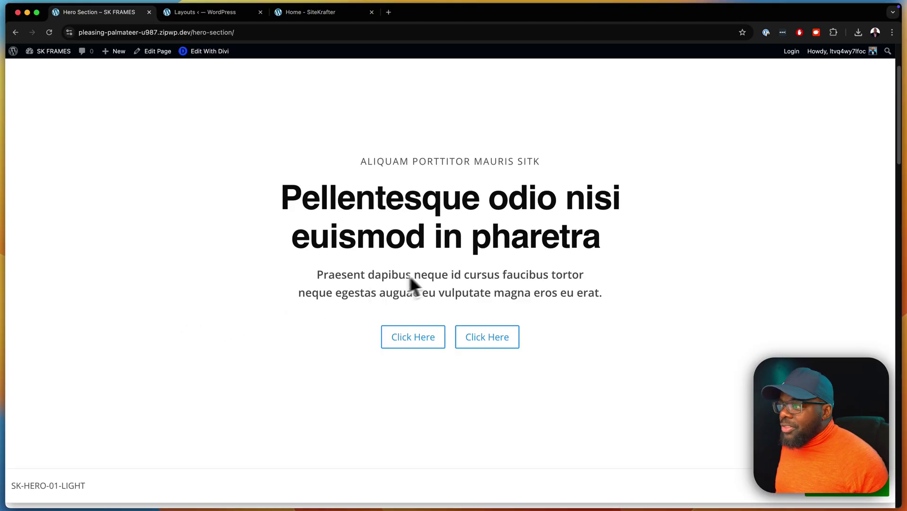
# - Browse the light and dark hero designs on the Hero Section demo page, then switch to the Layouts admin tab
pyautogui.scroll(-3, 648, 324)
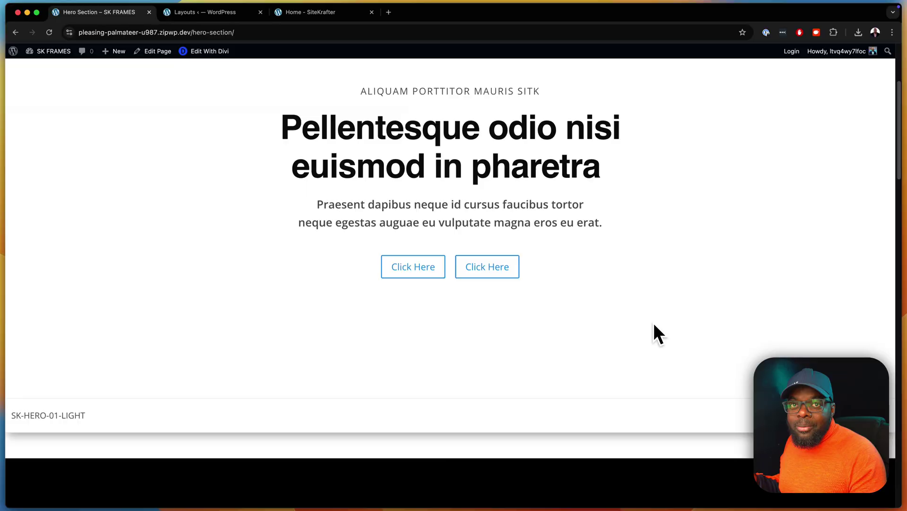
pyautogui.scroll(5, 677, 310)
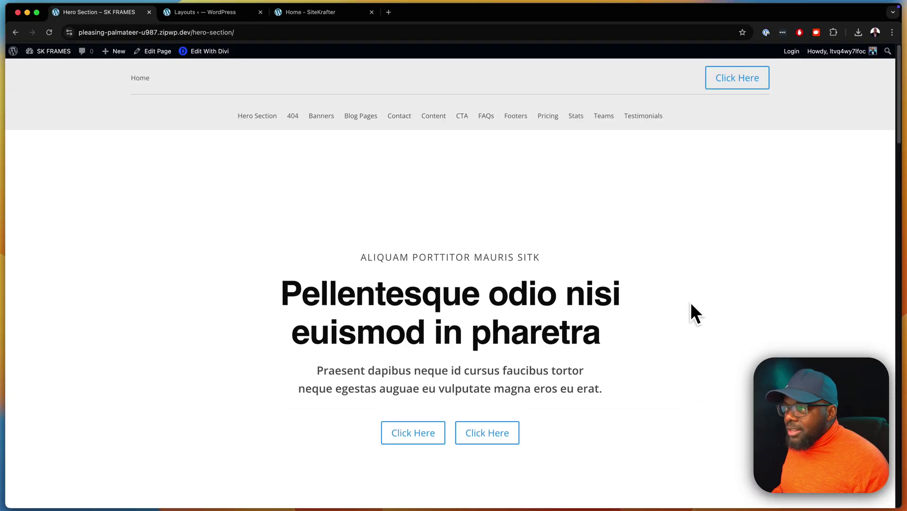
pyautogui.scroll(-5, 709, 298)
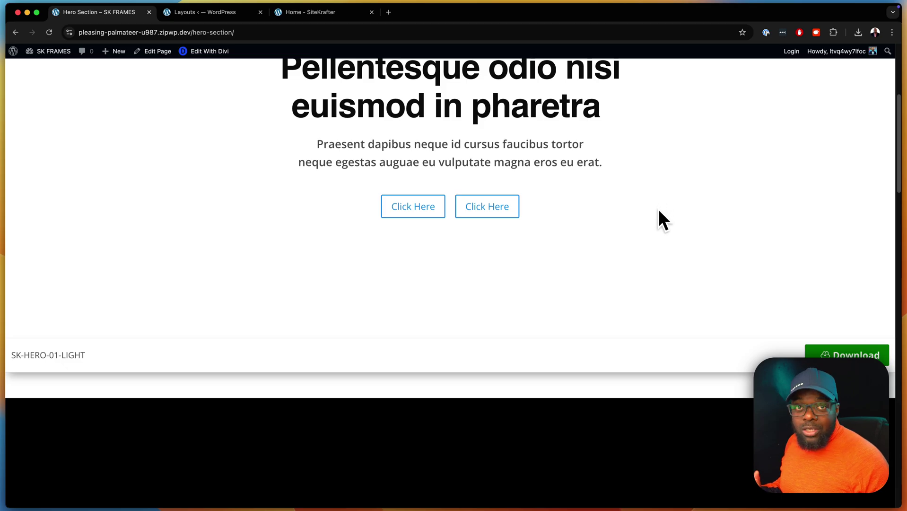
pyautogui.scroll(3, 657, 218)
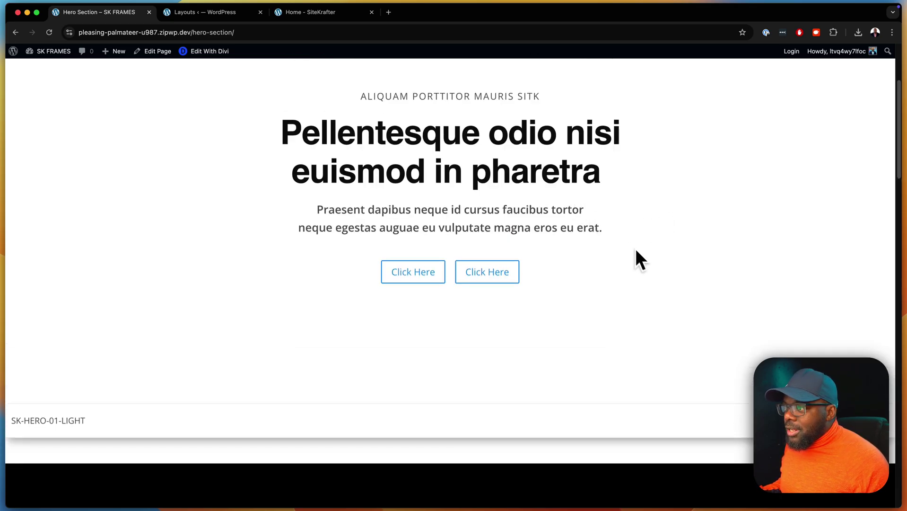
pyautogui.scroll(-10, 659, 266)
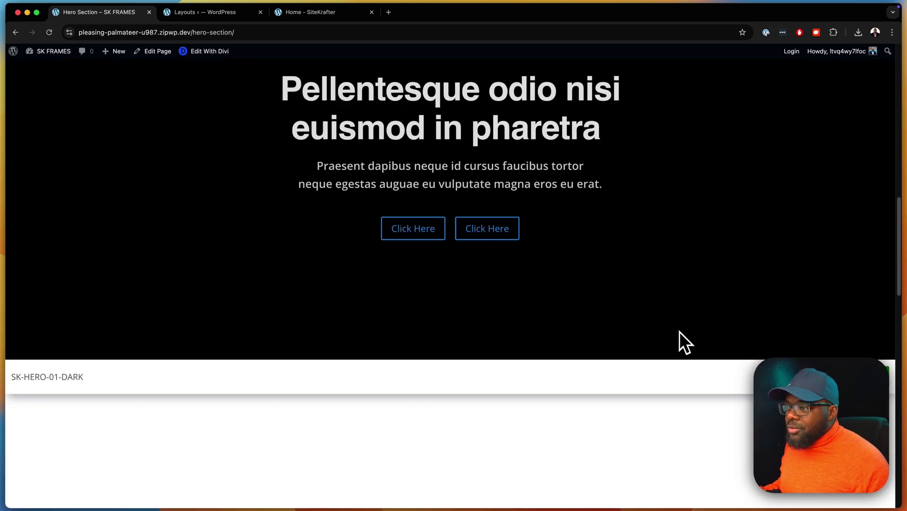
pyautogui.scroll(-7, 680, 331)
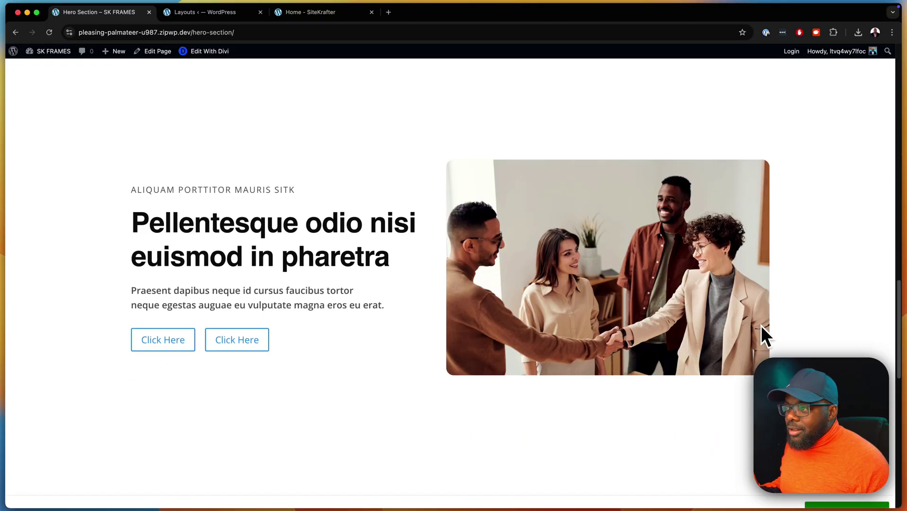
pyautogui.scroll(-8, 767, 331)
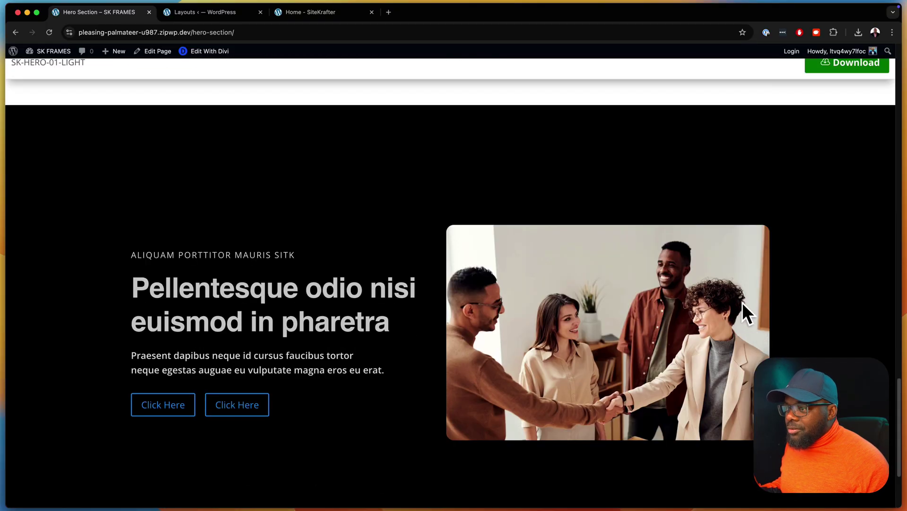
pyautogui.scroll(15, 753, 307)
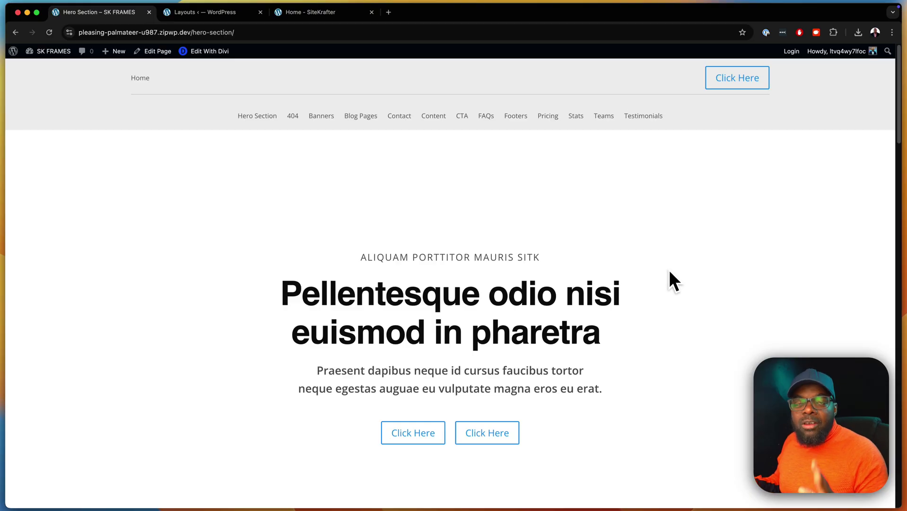
pyautogui.scroll(-3, 687, 284)
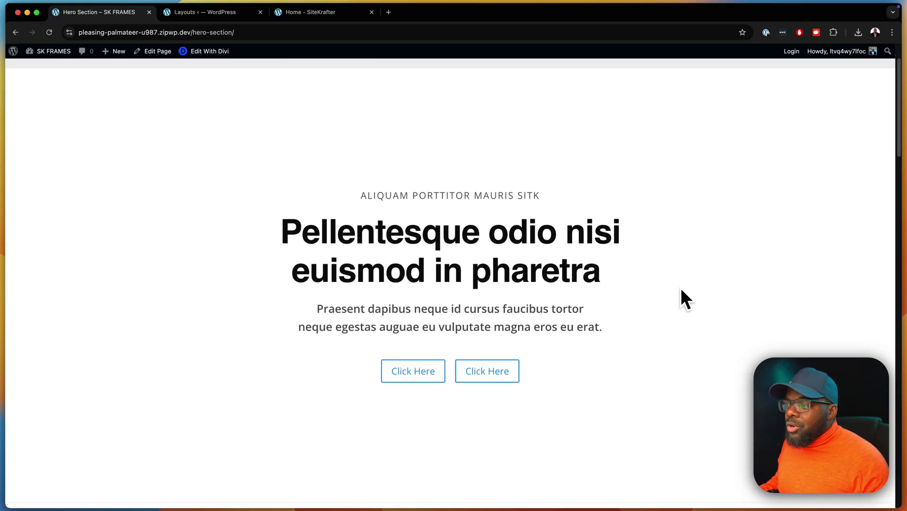
pyautogui.scroll(-2, 680, 288)
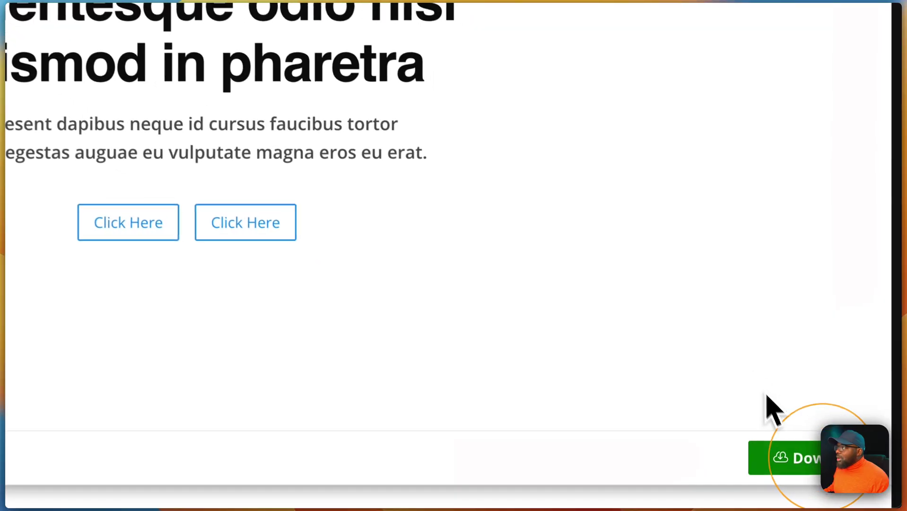
pyautogui.click(727, 267)
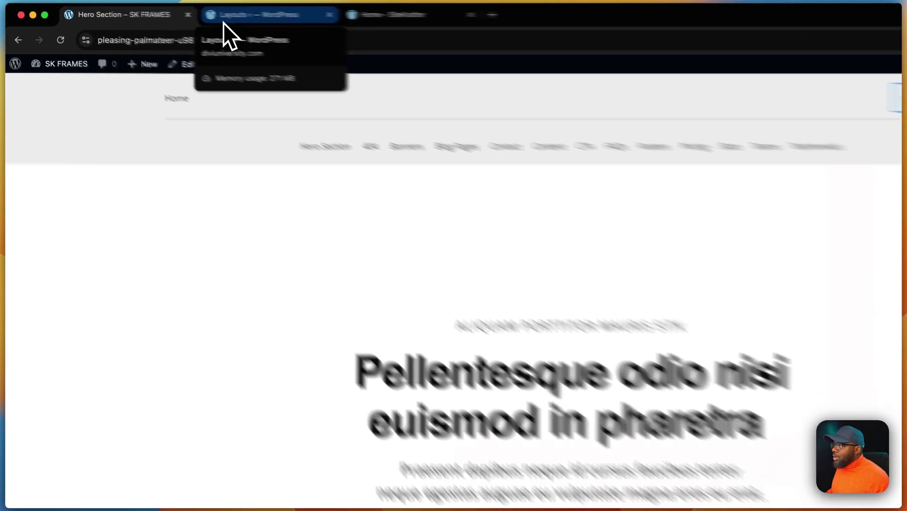
pyautogui.click(223, 19)
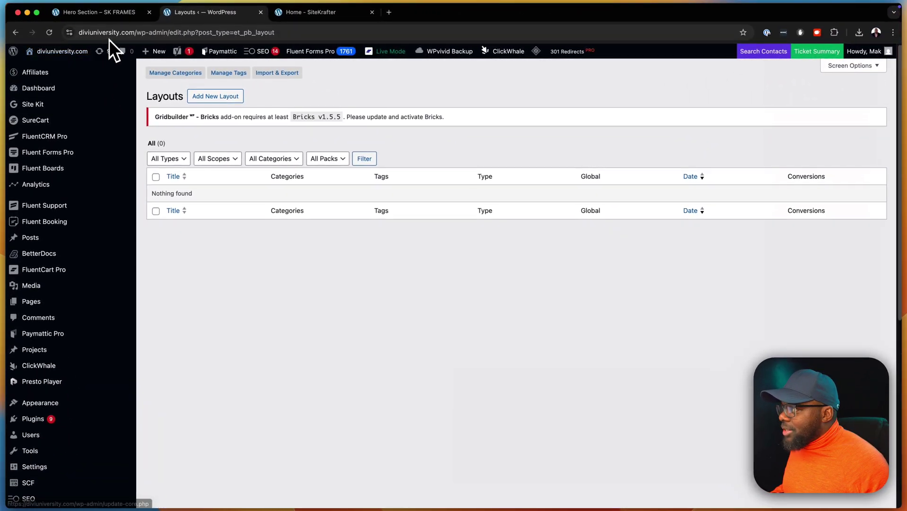
pyautogui.scroll(-5, 113, 309)
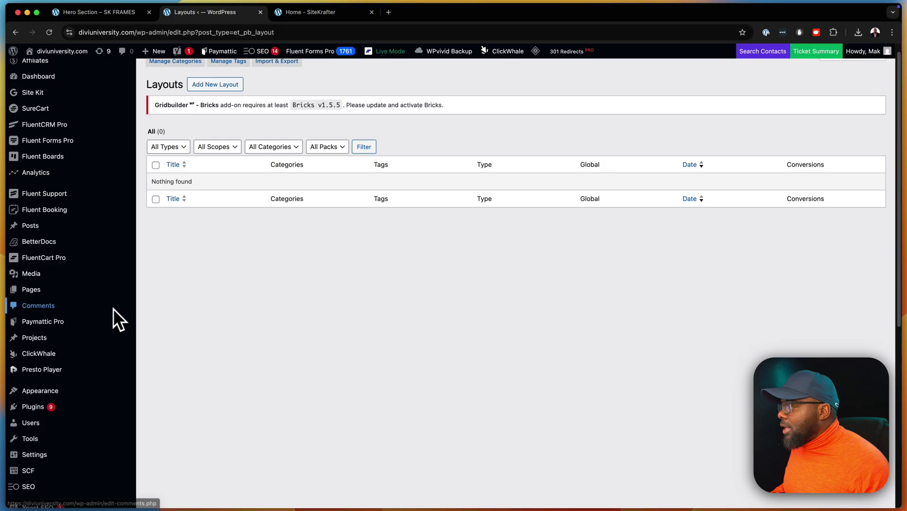
pyautogui.moveTo(88, 316)
pyautogui.scroll(-3, 90, 341)
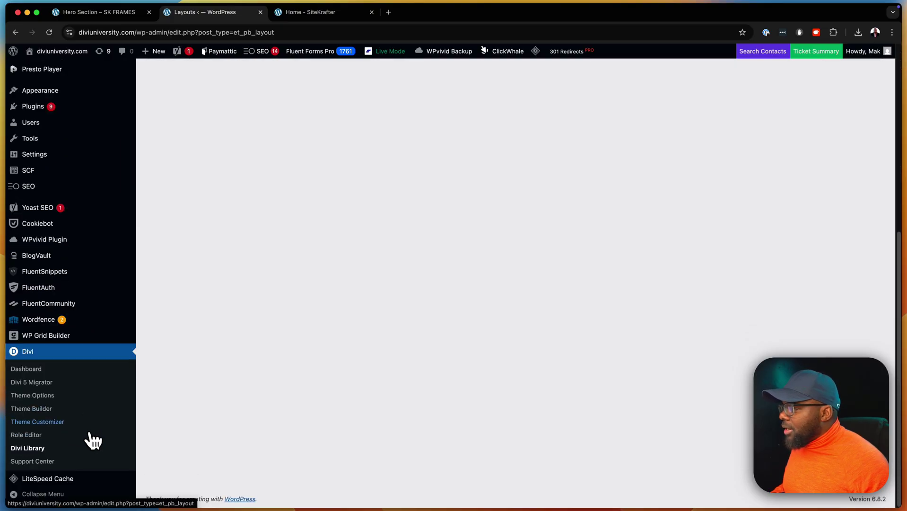
pyautogui.click(69, 448)
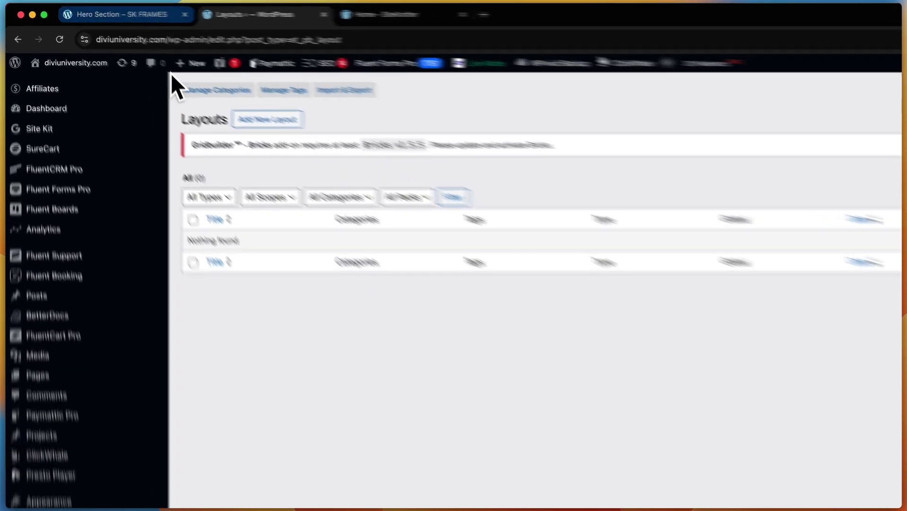
pyautogui.click(124, 14)
pyautogui.scroll(-5, 581, 369)
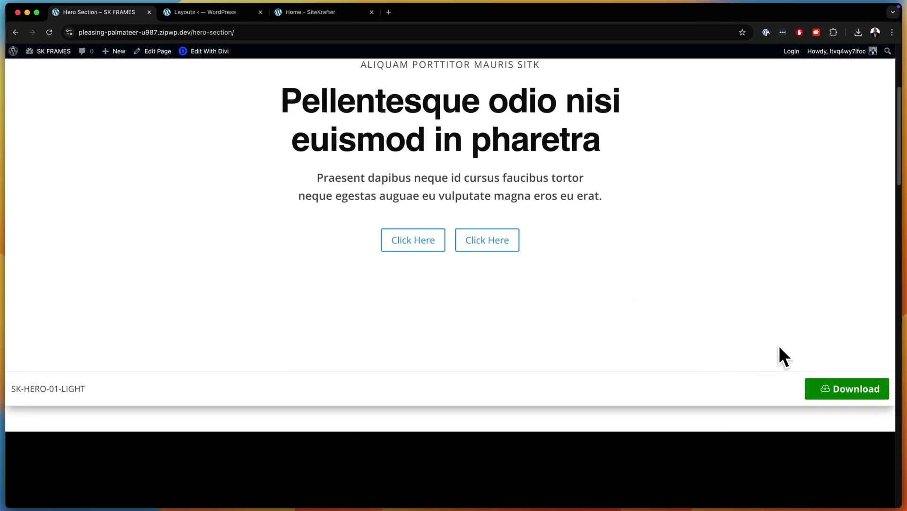
pyautogui.click(204, 13)
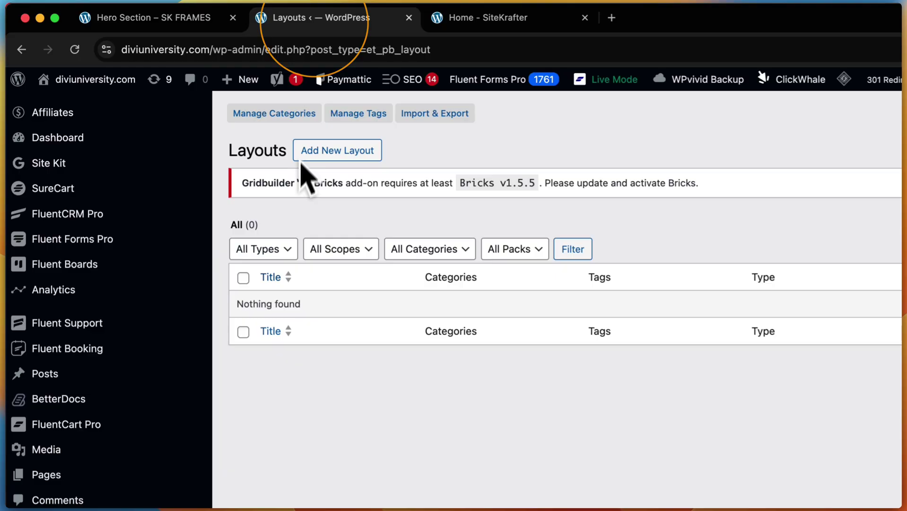
# - Import SK-HERO-01-LIGHT.json as a Divi Builder layout, leaving preset import off
pyautogui.click(435, 119)
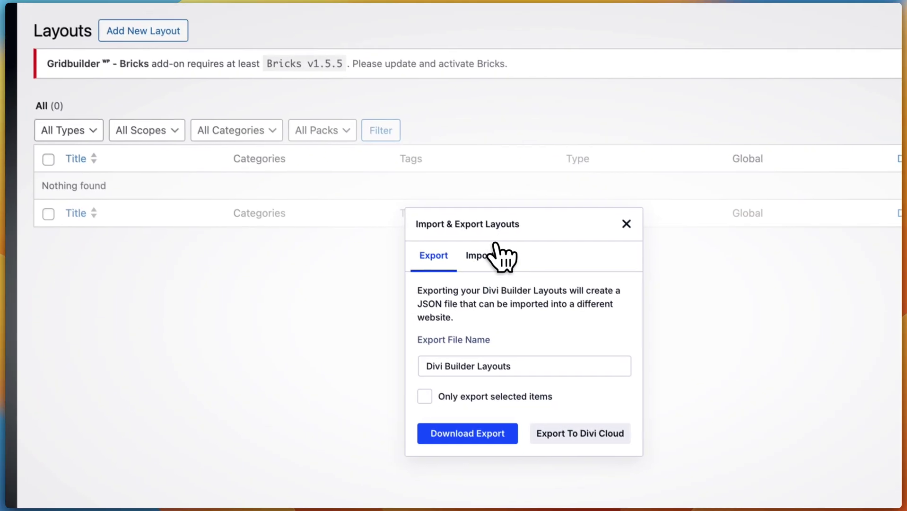
pyautogui.click(552, 299)
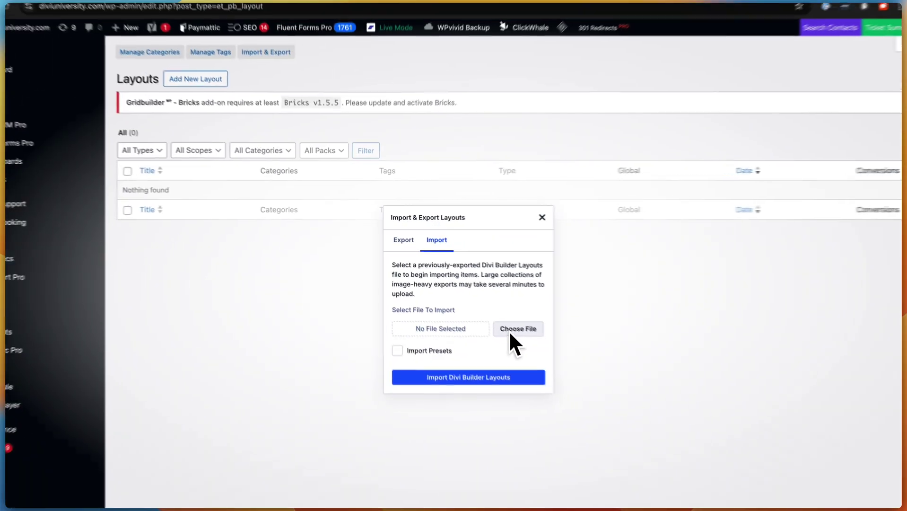
pyautogui.click(544, 371)
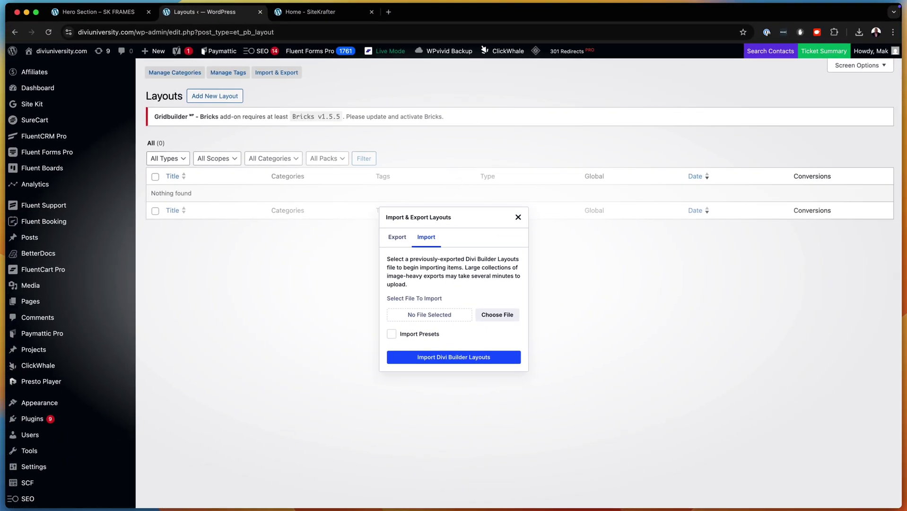
pyautogui.moveTo(356, 247); pyautogui.dragTo(766, 156)
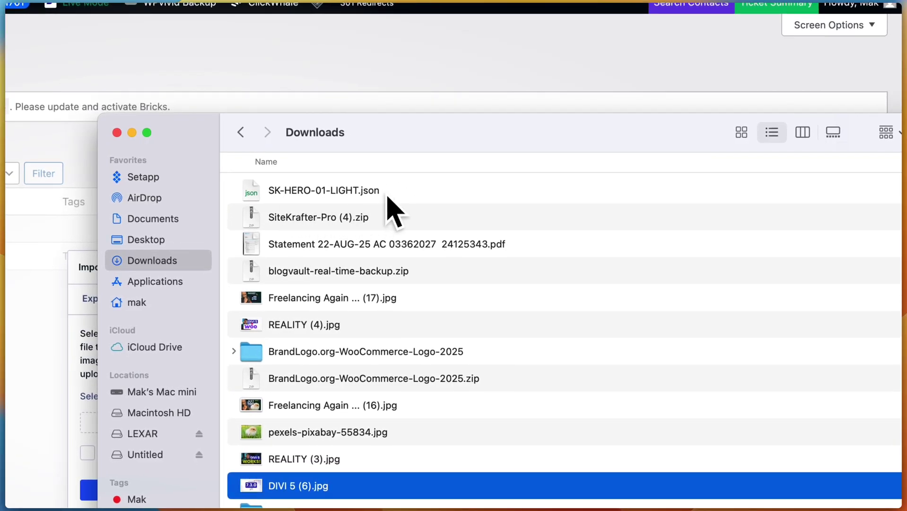
pyautogui.moveTo(382, 137); pyautogui.dragTo(660, 212)
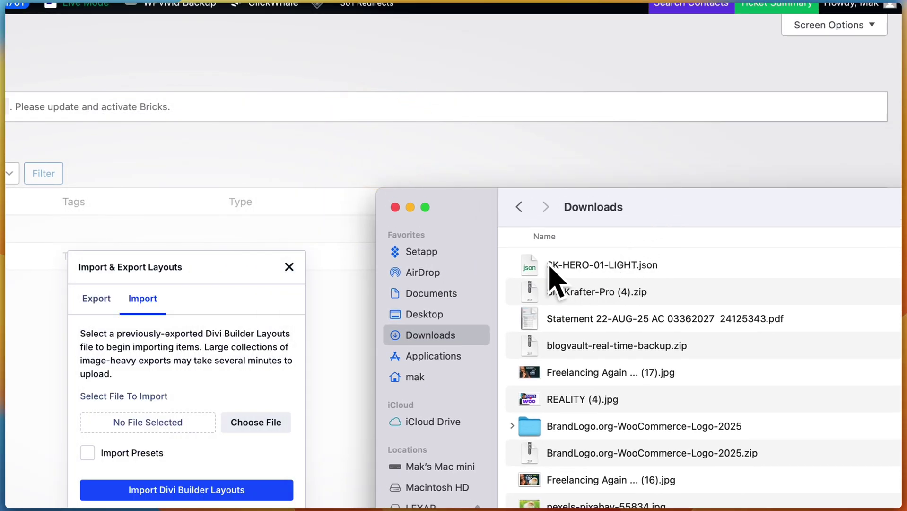
pyautogui.moveTo(529, 265); pyautogui.dragTo(147, 425)
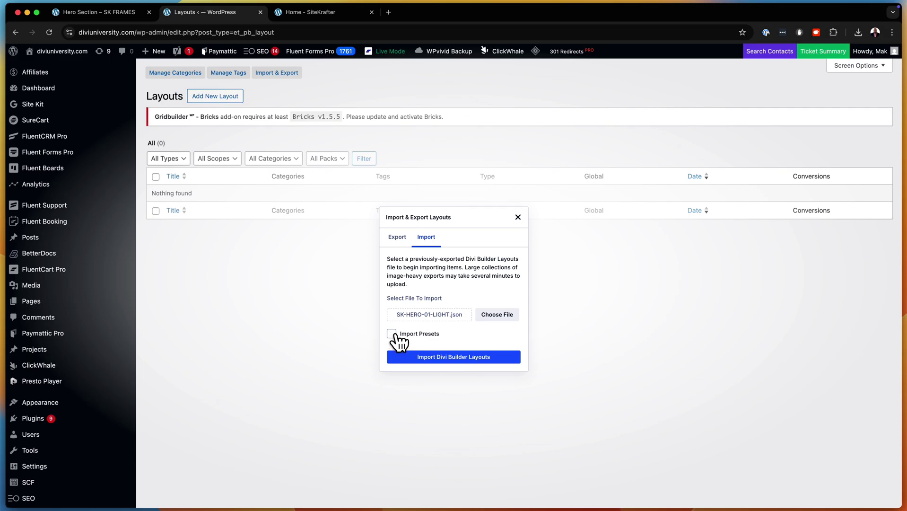
pyautogui.click(392, 334)
pyautogui.click(392, 334)
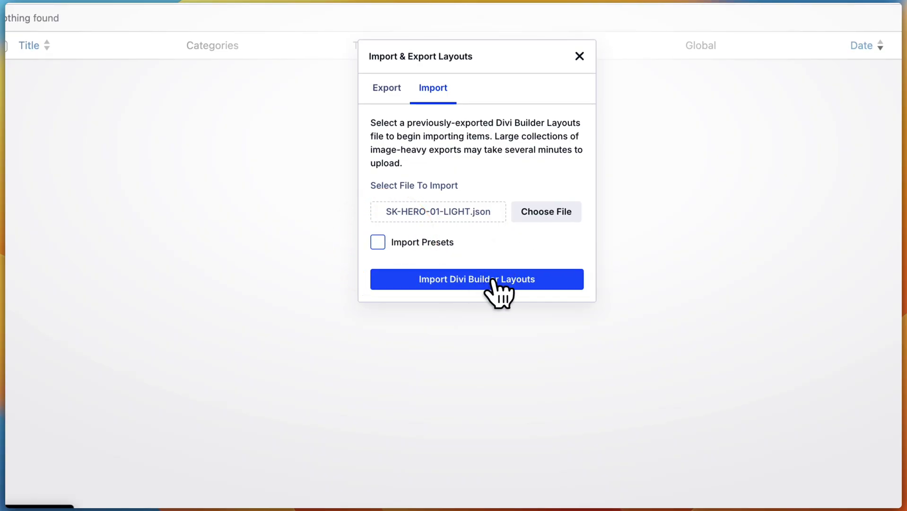
pyautogui.click(516, 284)
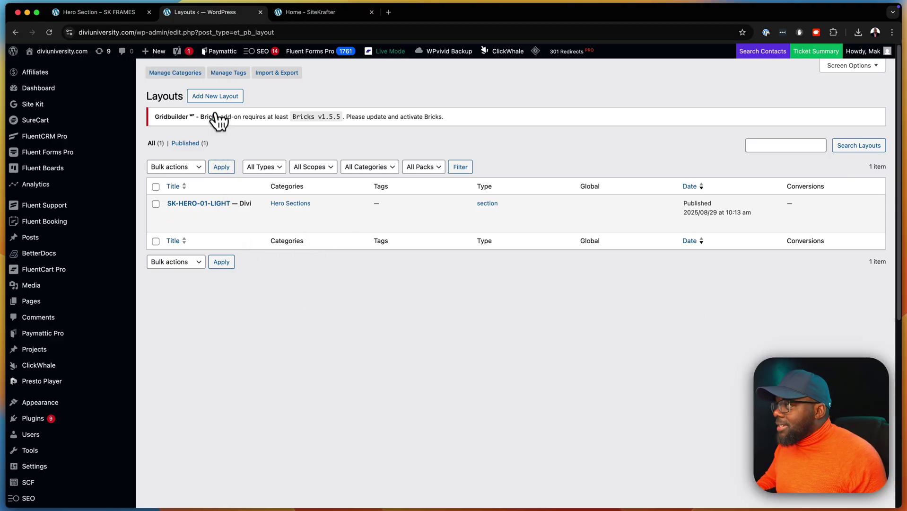
# - Create a new page titled 'Layout' and launch the Divi Builder on it
pyautogui.moveTo(159, 52)
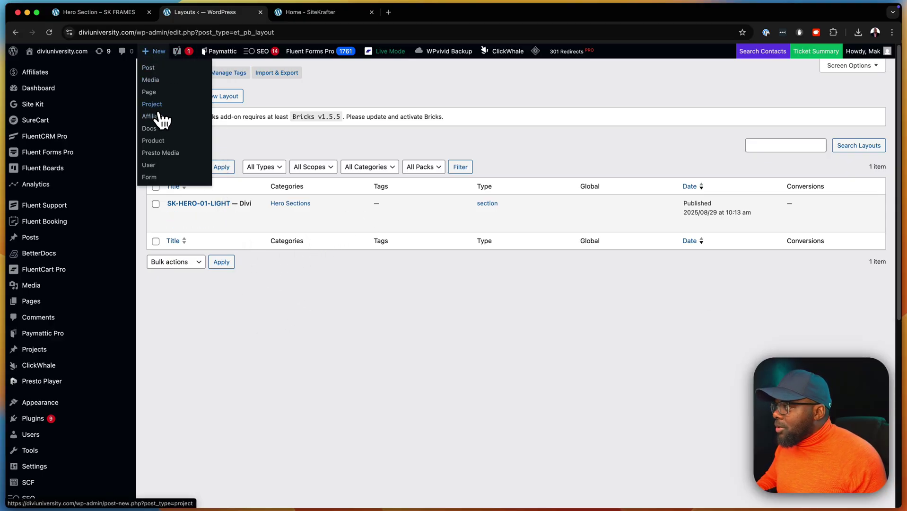
pyautogui.click(159, 93)
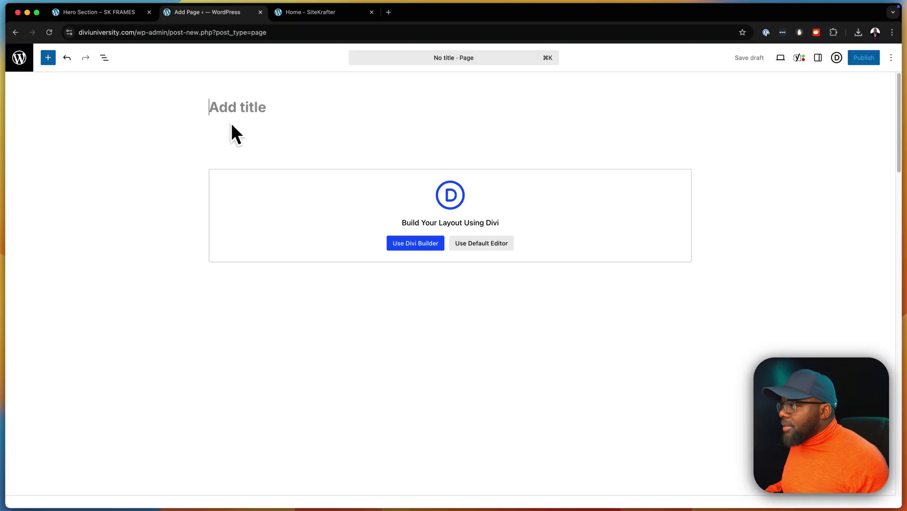
pyautogui.click(251, 111)
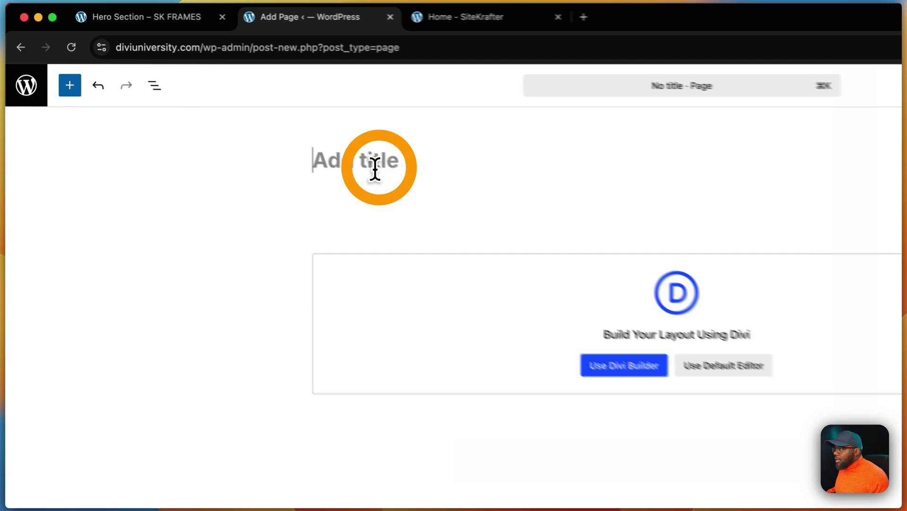
pyautogui.write('Layout')
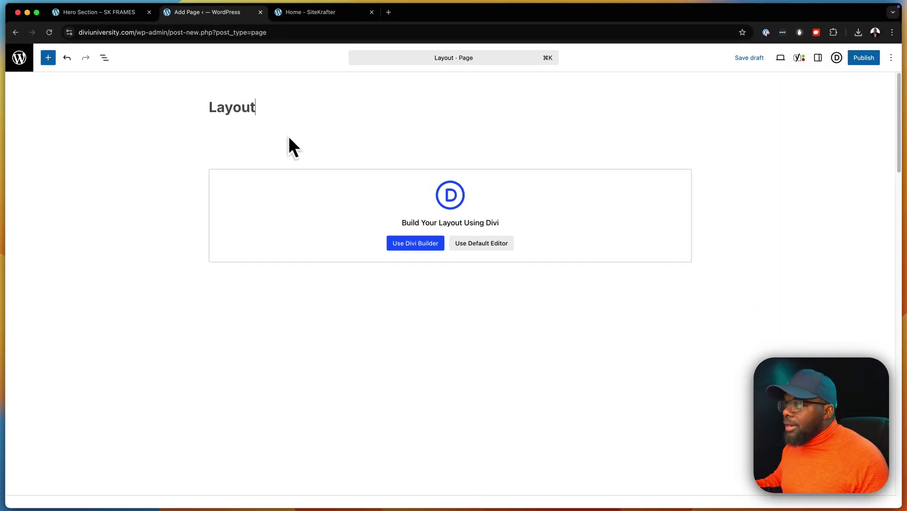
pyautogui.click(418, 244)
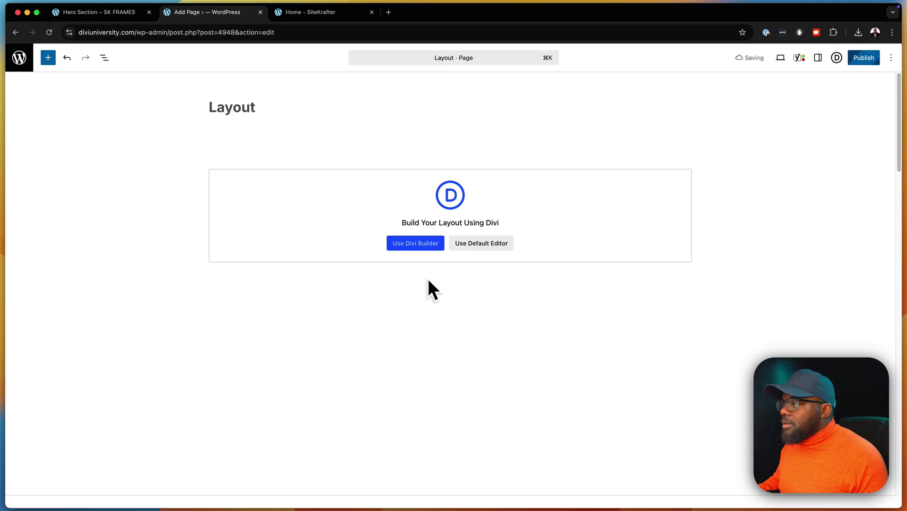
pyautogui.click(427, 247)
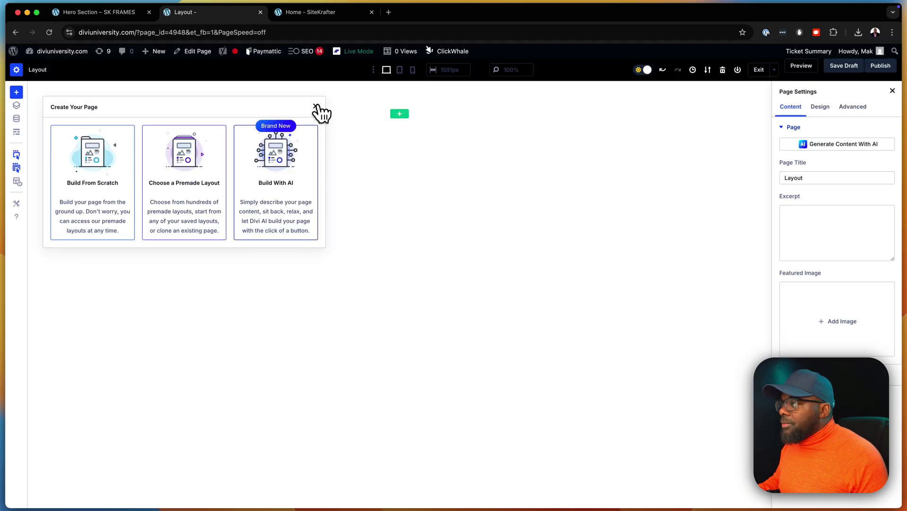
# - Add a section to the page using the saved SK-HERO-01-LIGHT section from the library
pyautogui.click(316, 107)
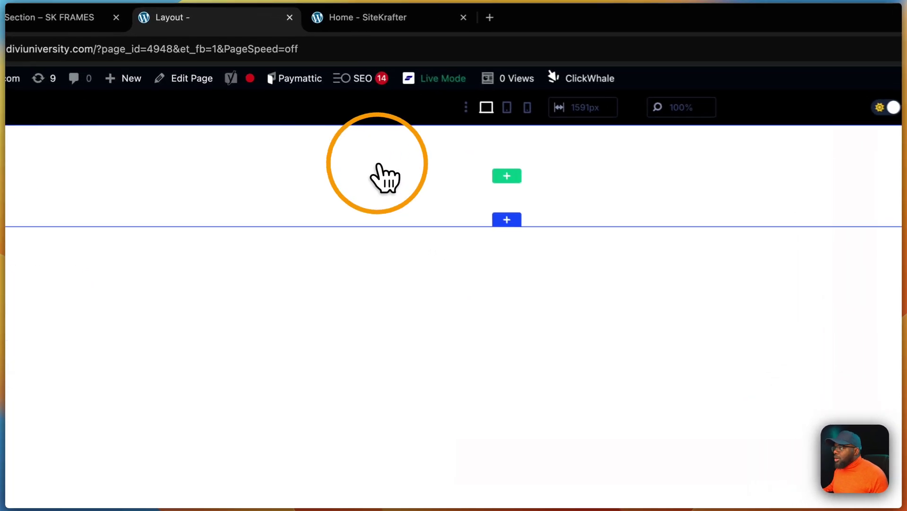
pyautogui.click(525, 227)
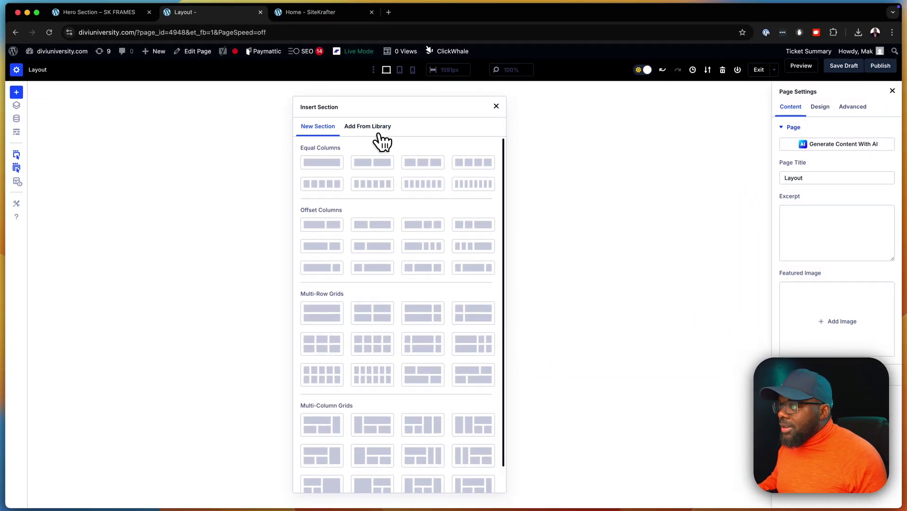
pyautogui.click(379, 130)
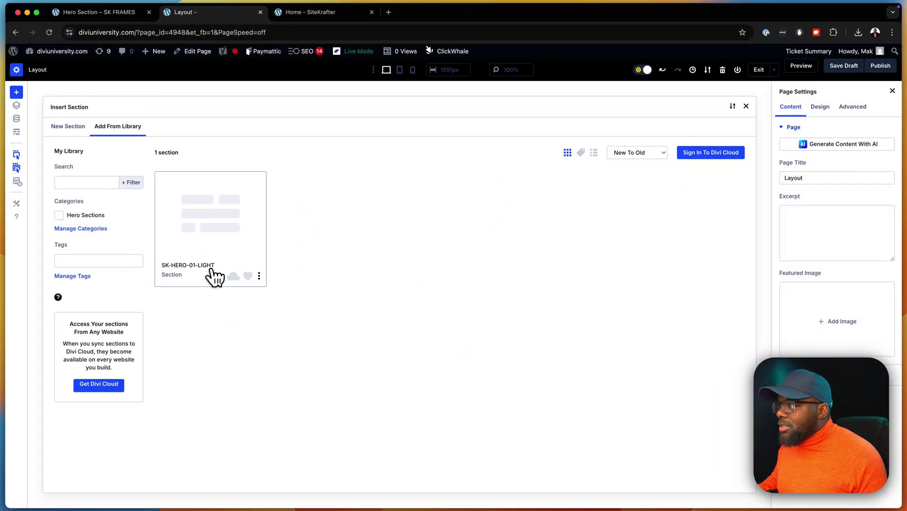
pyautogui.click(221, 230)
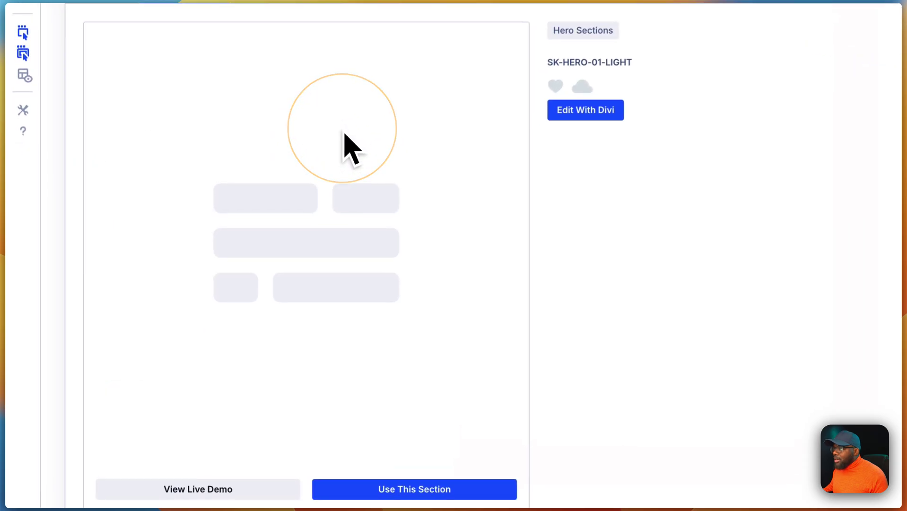
pyautogui.click(389, 489)
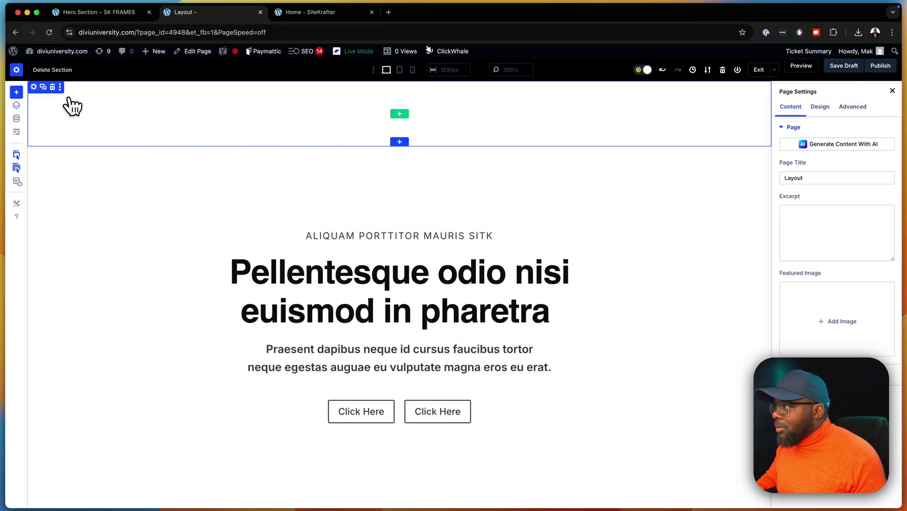
# - Delete the empty top section and change the heading class from sk-heading-7xl to sk-heading-8xl
pyautogui.click(52, 87)
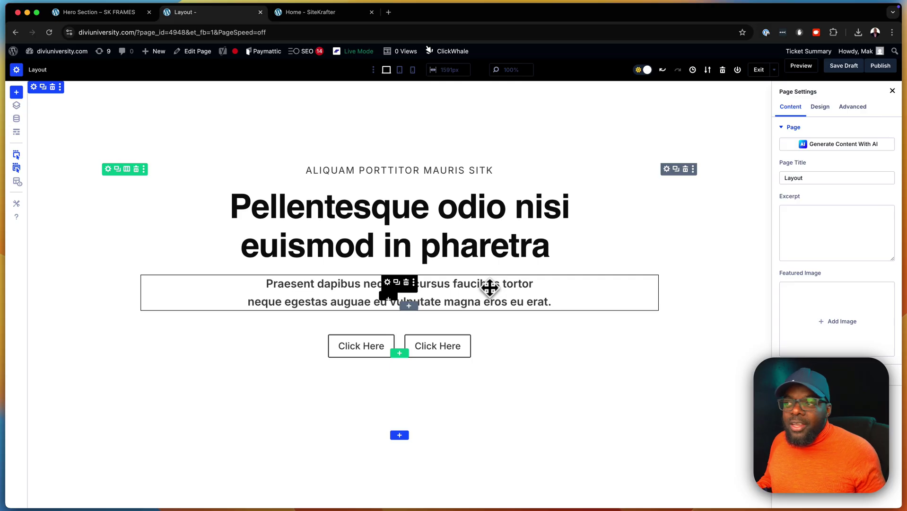
pyautogui.click(569, 212)
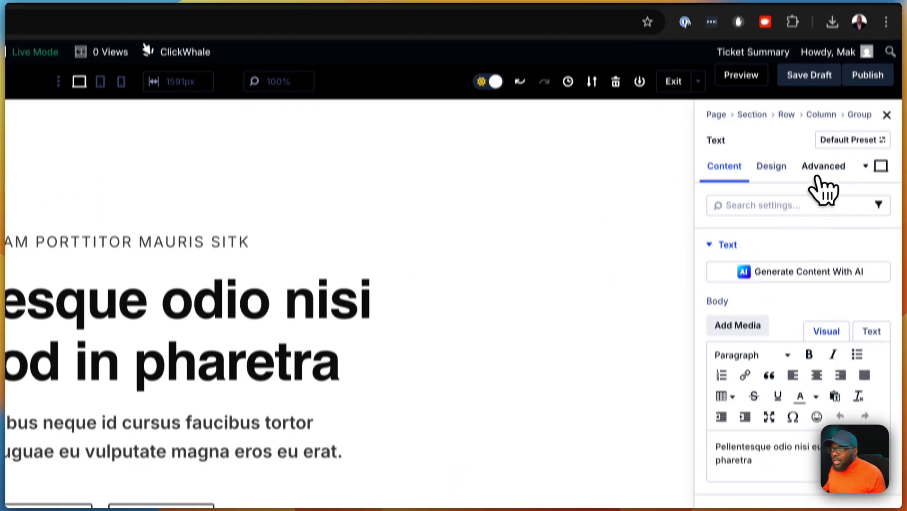
pyautogui.click(822, 168)
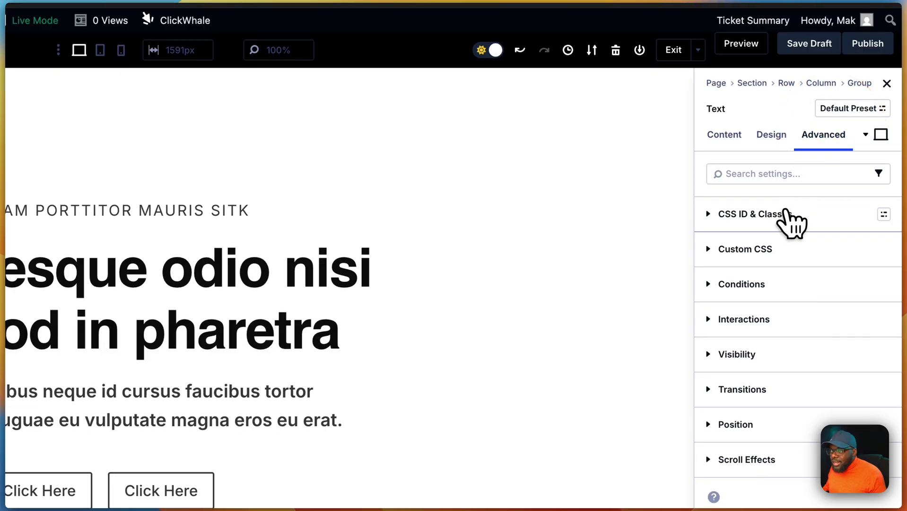
pyautogui.click(789, 215)
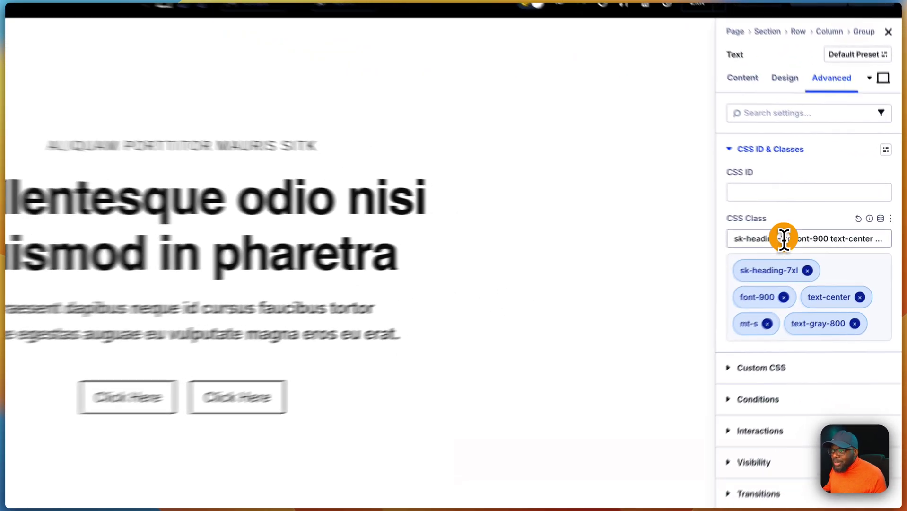
pyautogui.click(818, 235)
pyautogui.press('BackSpace')
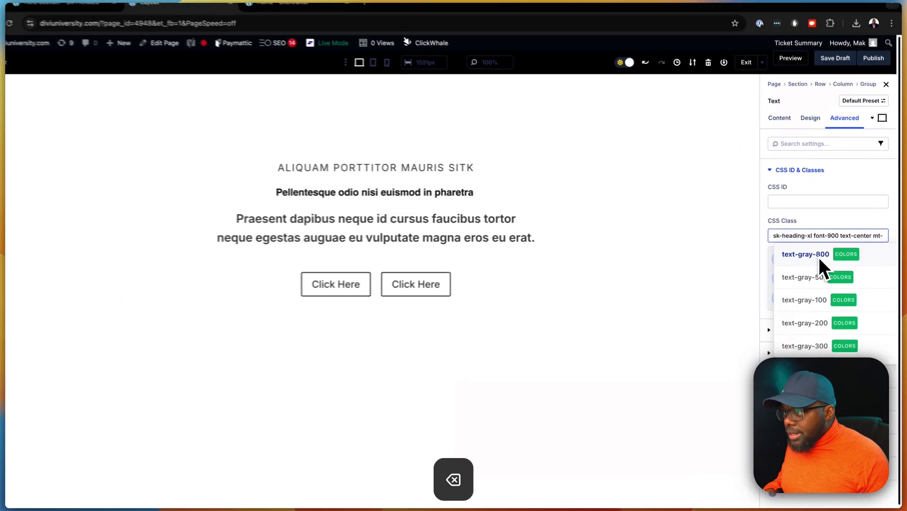
pyautogui.write('6')
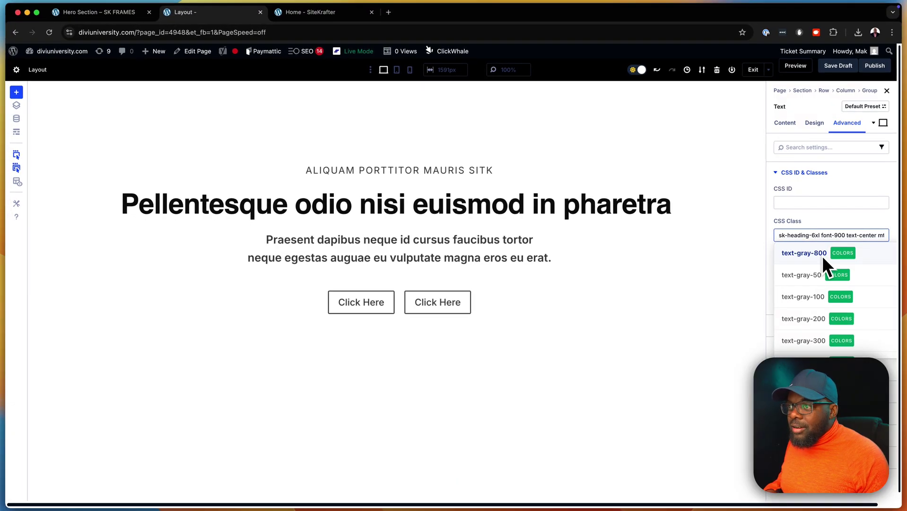
pyautogui.press('BackSpace')
pyautogui.write('7')
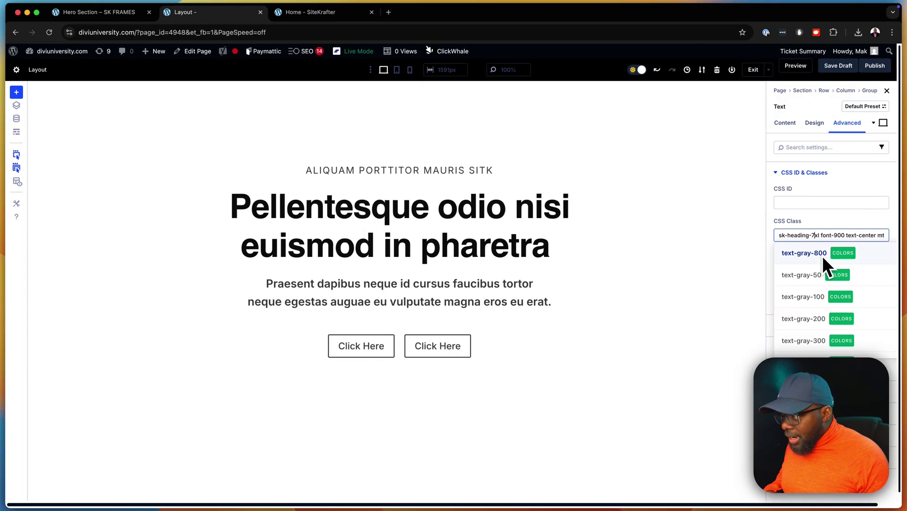
pyautogui.press('BackSpace')
pyautogui.write('8')
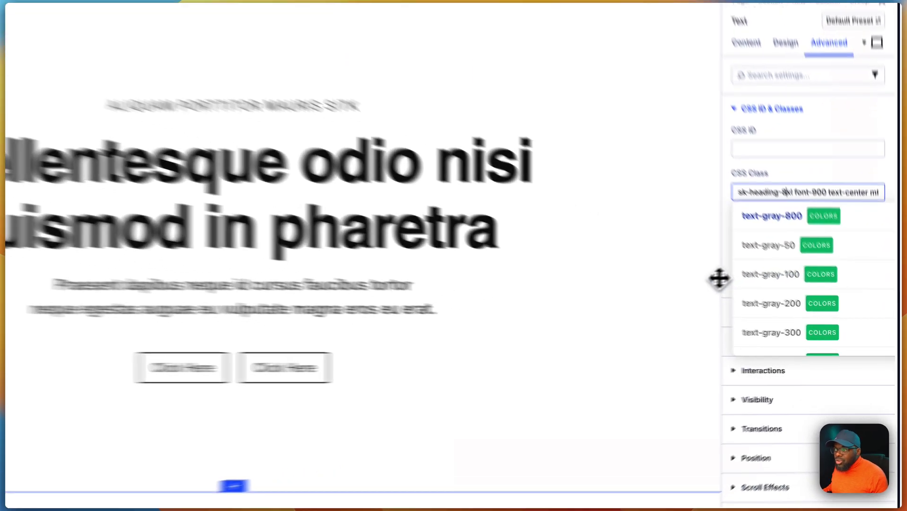
pyautogui.click(736, 304)
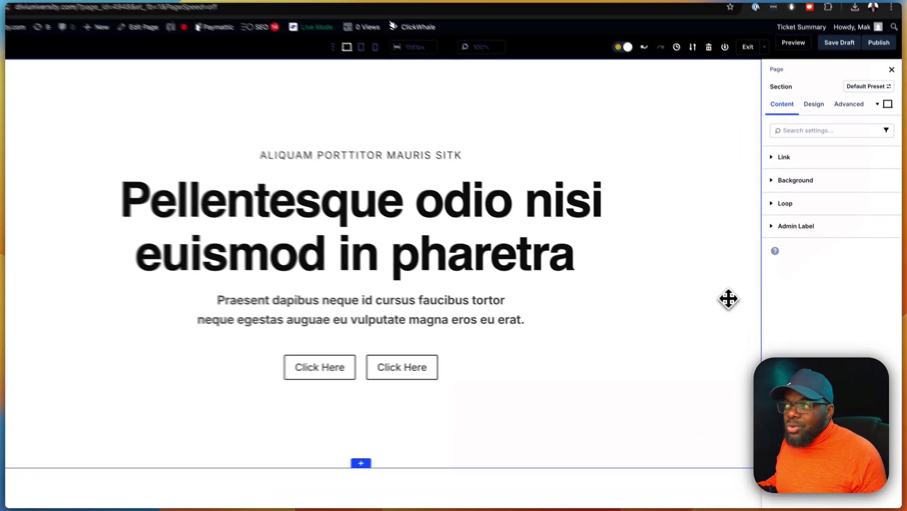
# - Add the section-padding-l and bg-gray-100 classes to the hero section's CSS class field
pyautogui.click(735, 148)
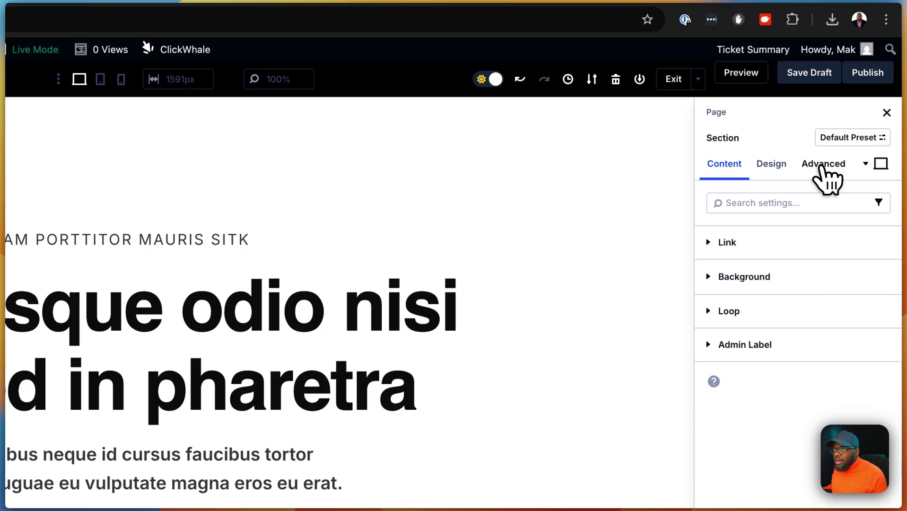
pyautogui.click(823, 166)
pyautogui.click(793, 242)
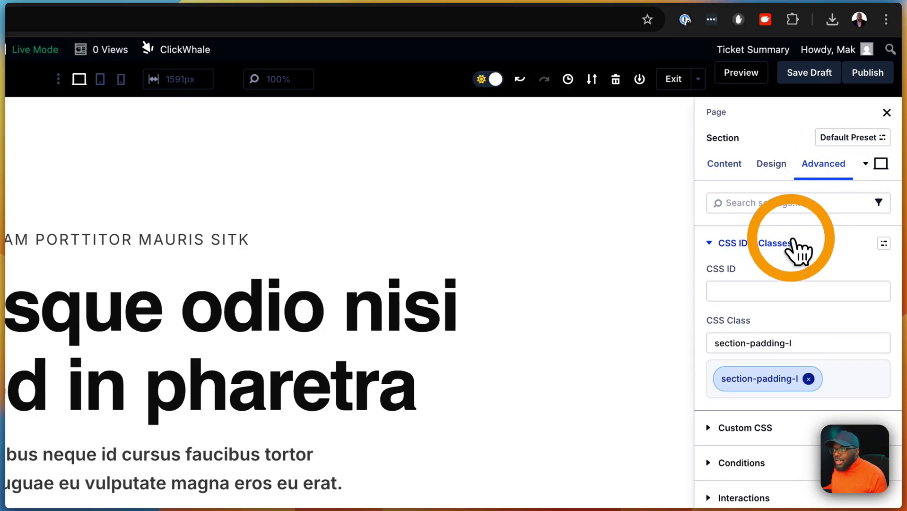
pyautogui.click(827, 343)
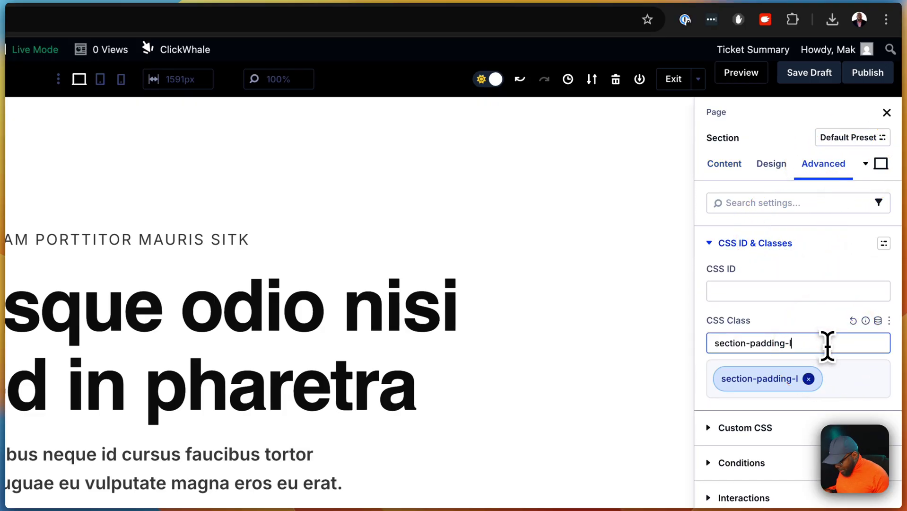
pyautogui.write('bg')
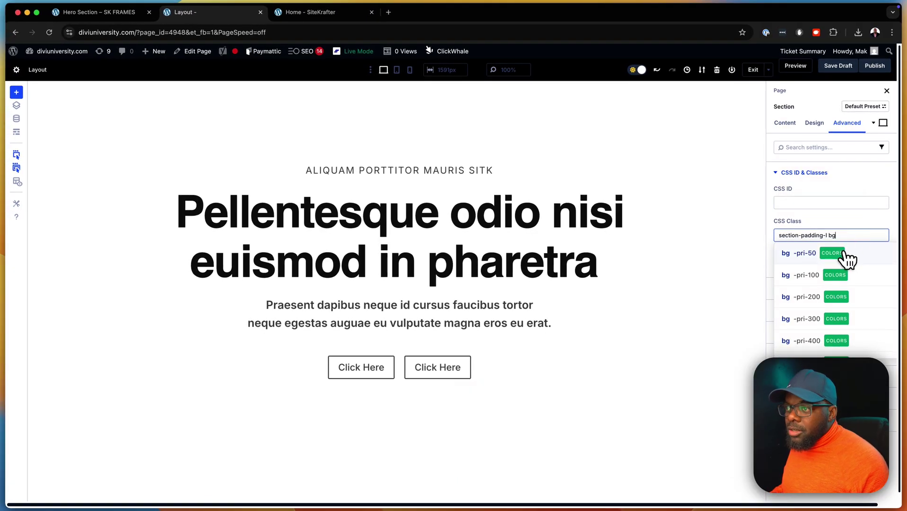
pyautogui.write('-gr')
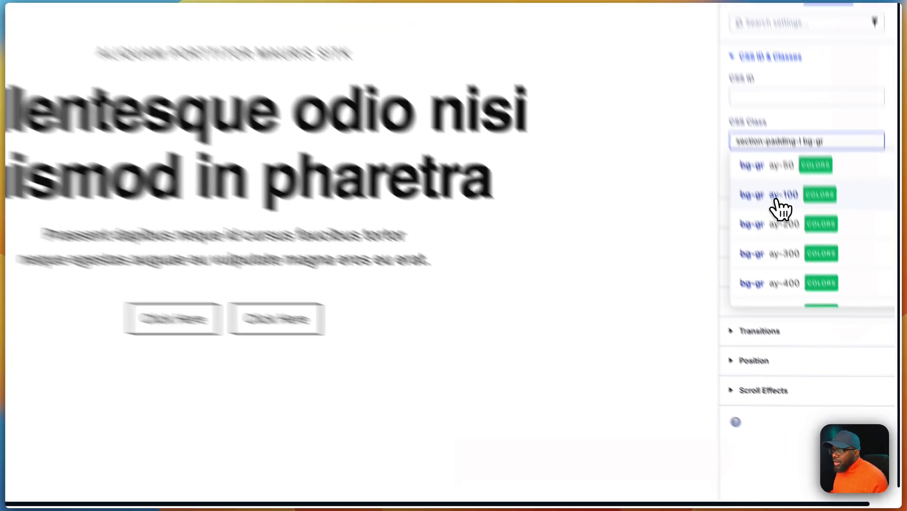
pyautogui.click(810, 276)
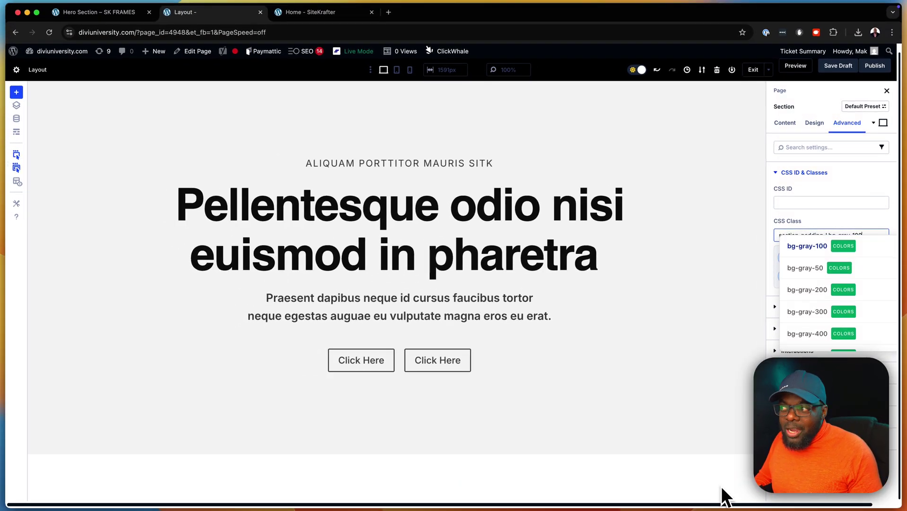
pyautogui.click(724, 495)
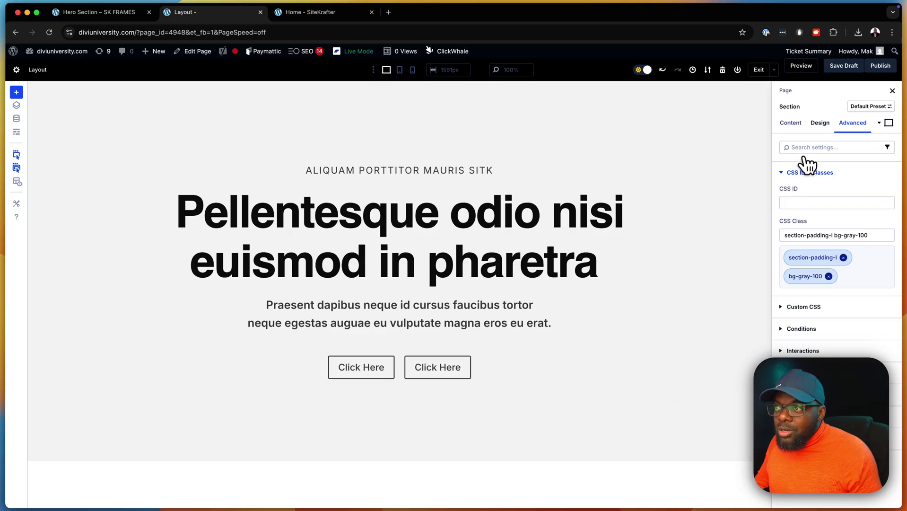
pyautogui.click(820, 123)
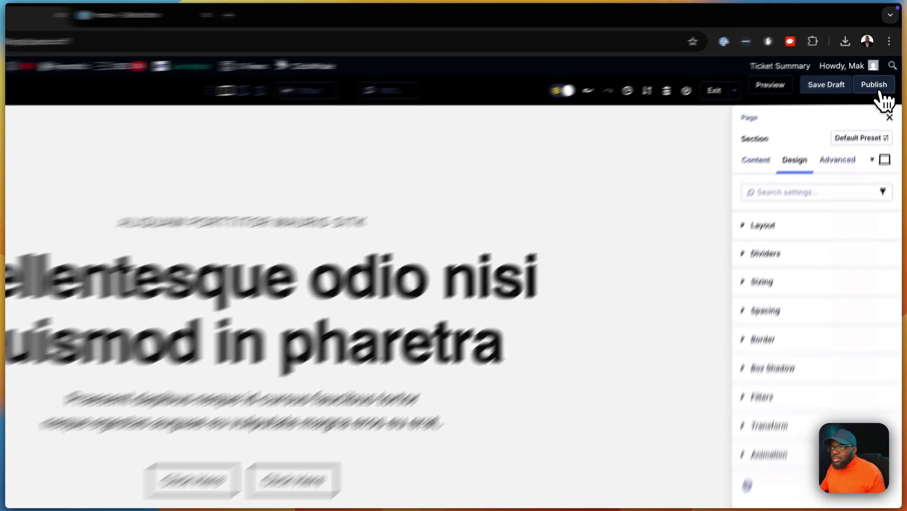
# - Publish the Layout page and preview it on the front end, scrolling down to the hero
pyautogui.click(875, 86)
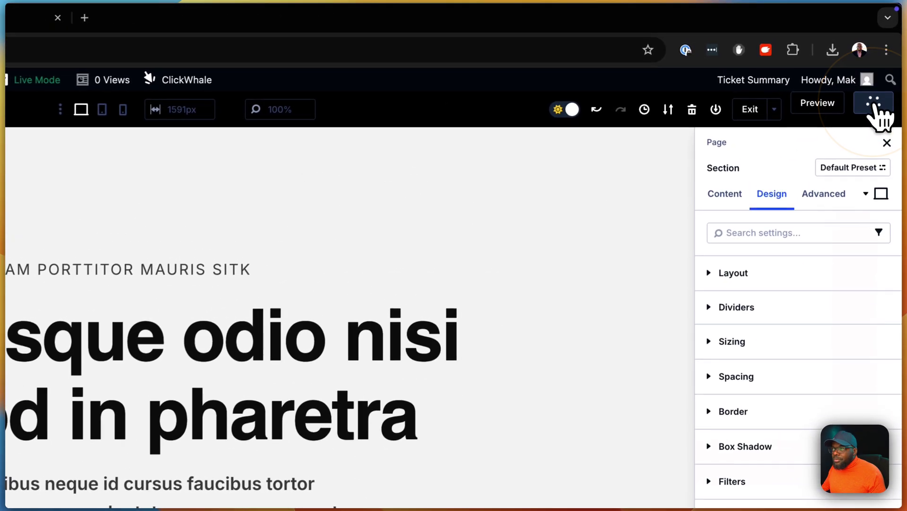
pyautogui.click(826, 105)
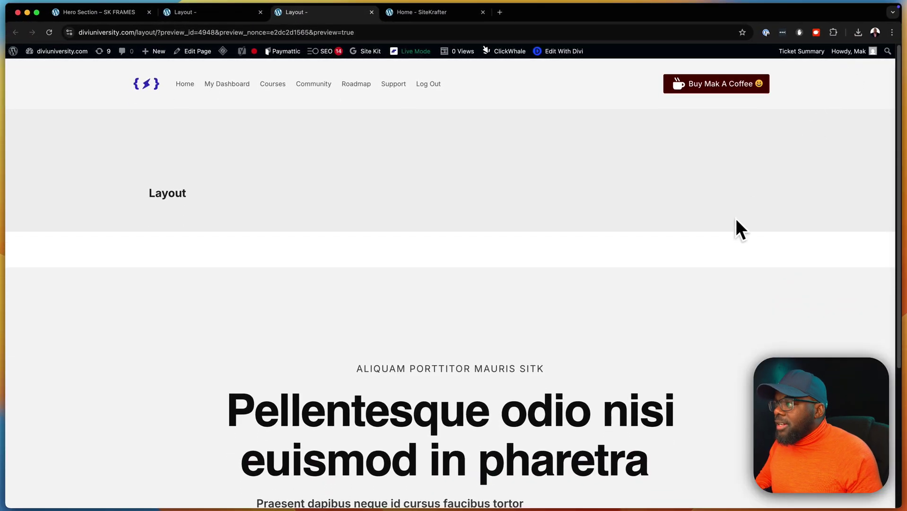
pyautogui.scroll(-5, 729, 232)
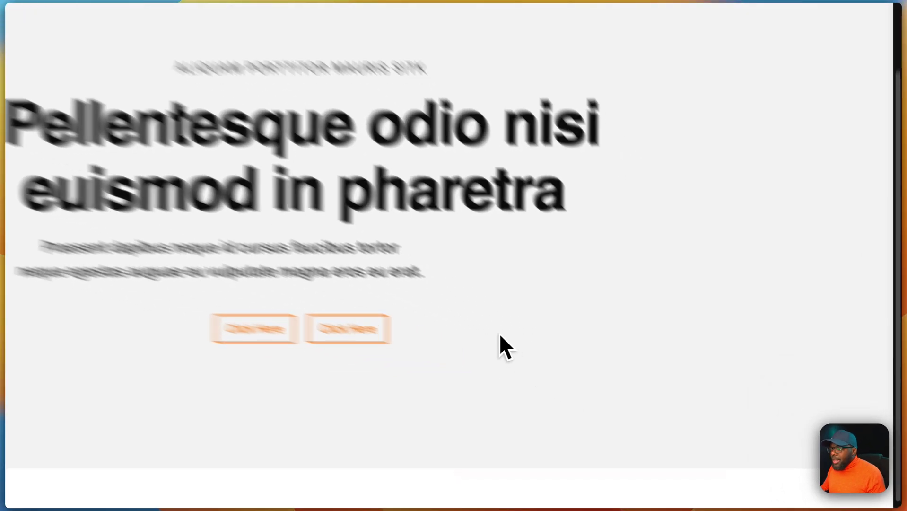
# - Inspect the preview in DevTools and narrow the responsive page width to 1444 pixels
pyautogui.rightClick(614, 368)
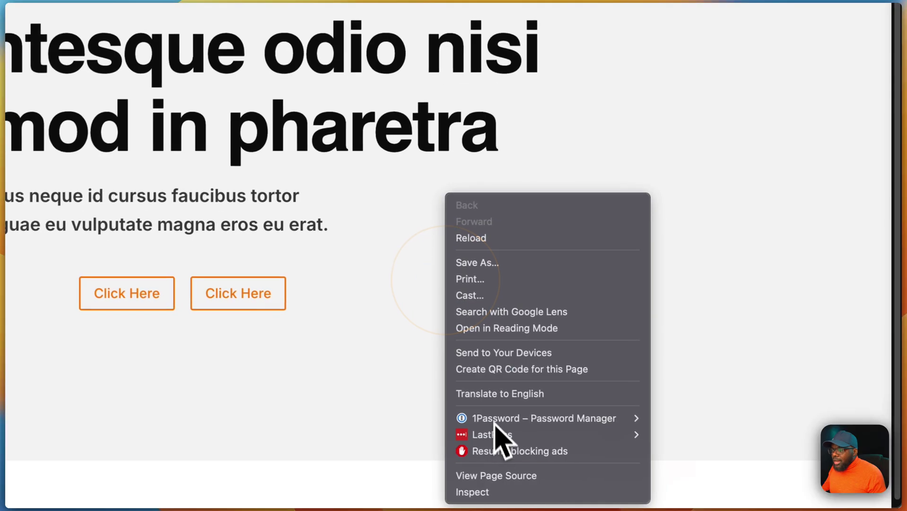
pyautogui.click(494, 495)
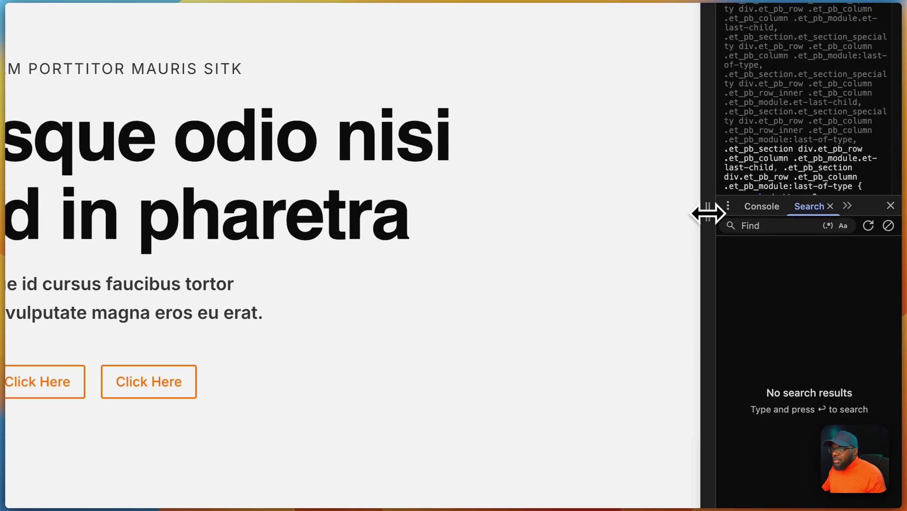
pyautogui.moveTo(708, 213); pyautogui.dragTo(697, 212)
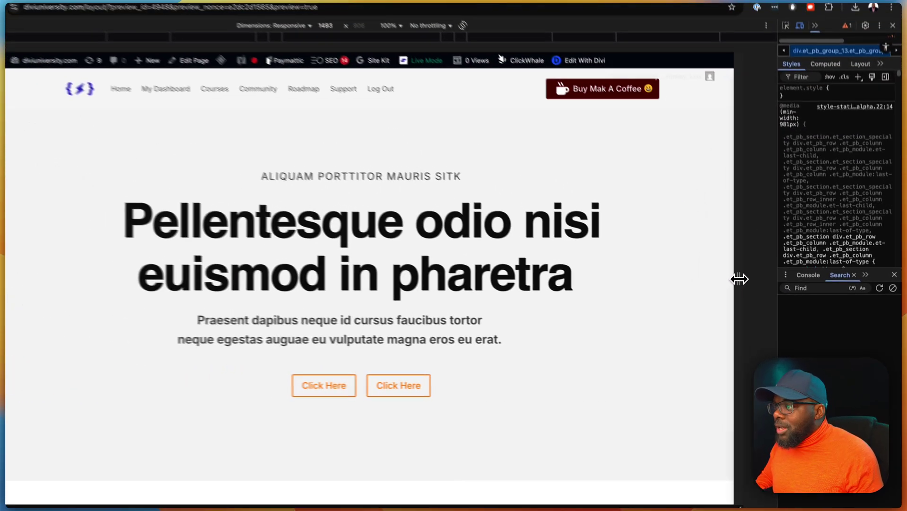
pyautogui.moveTo(740, 279); pyautogui.dragTo(783, 340)
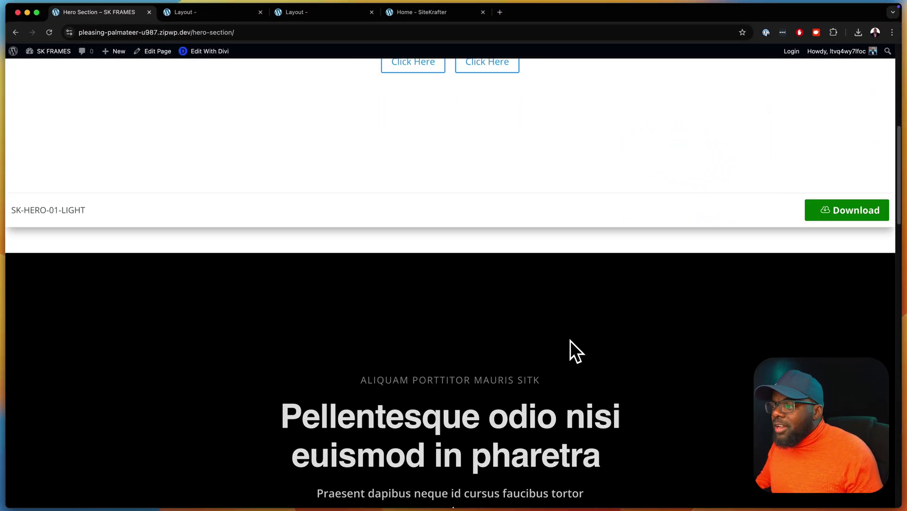
# - Inspect the photo hero in DevTools and narrow the page to about 795 pixels
pyautogui.scroll(-12, 570, 340)
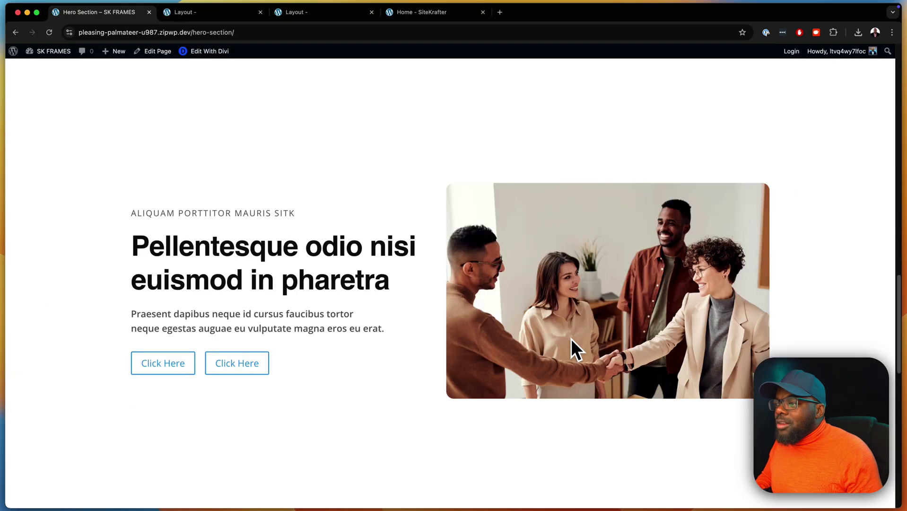
pyautogui.scroll(-5, 572, 338)
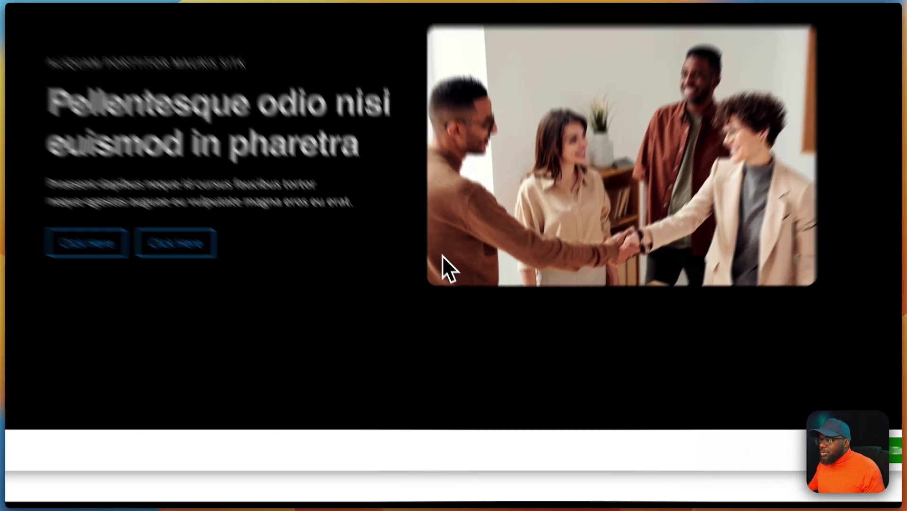
pyautogui.rightClick(502, 346)
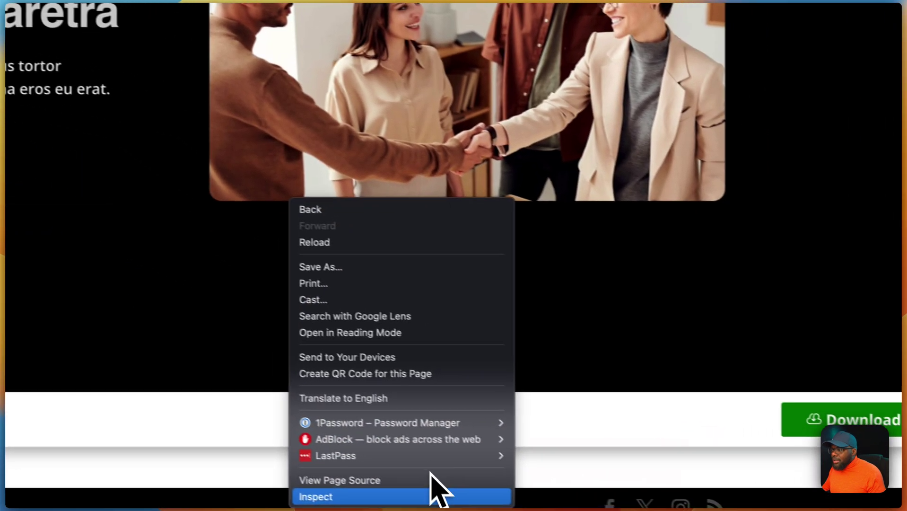
pyautogui.click(435, 496)
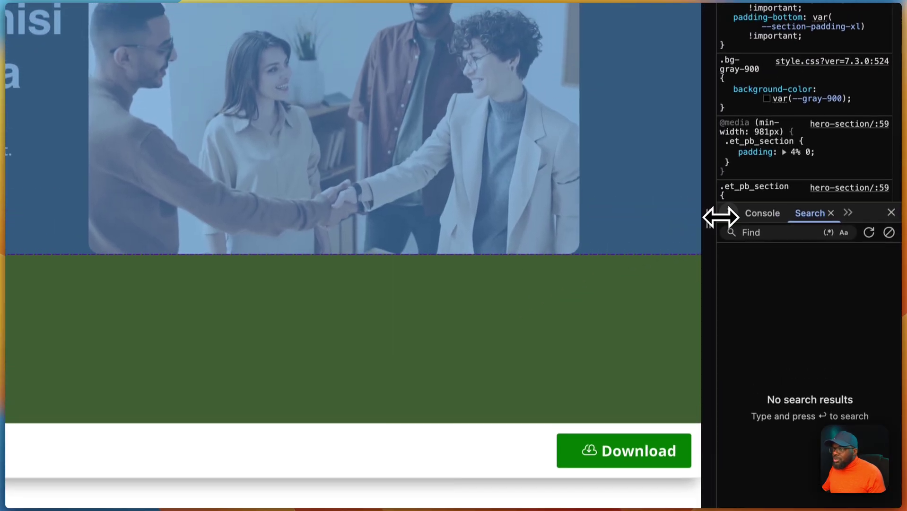
pyautogui.moveTo(720, 217); pyautogui.dragTo(496, 229)
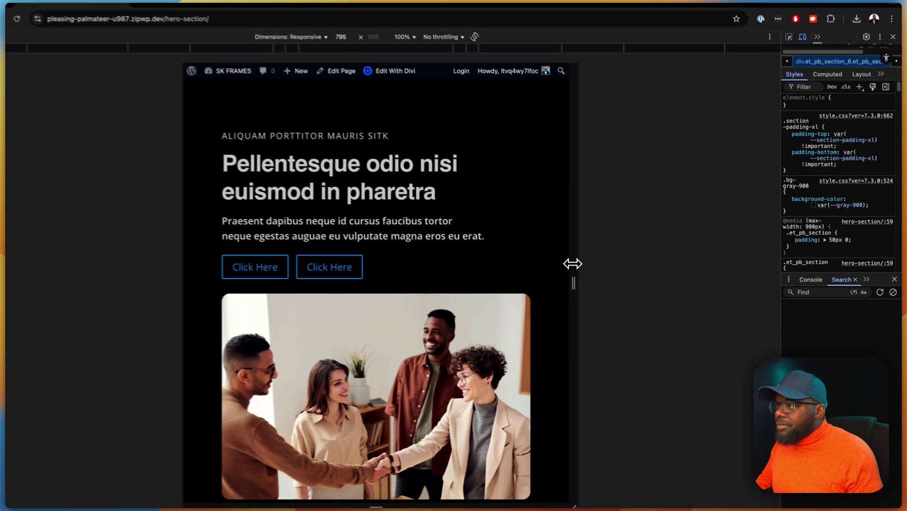
pyautogui.moveTo(573, 266); pyautogui.dragTo(556, 266)
pyautogui.scroll(2, 557, 265)
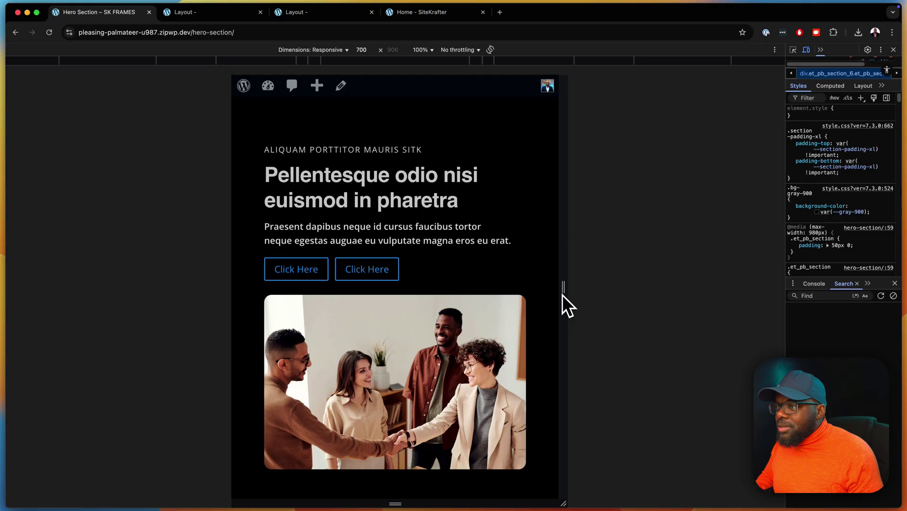
# - Widen the page back past the 981px breakpoint to full width and close the developer tools
pyautogui.moveTo(567, 288); pyautogui.dragTo(680, 291)
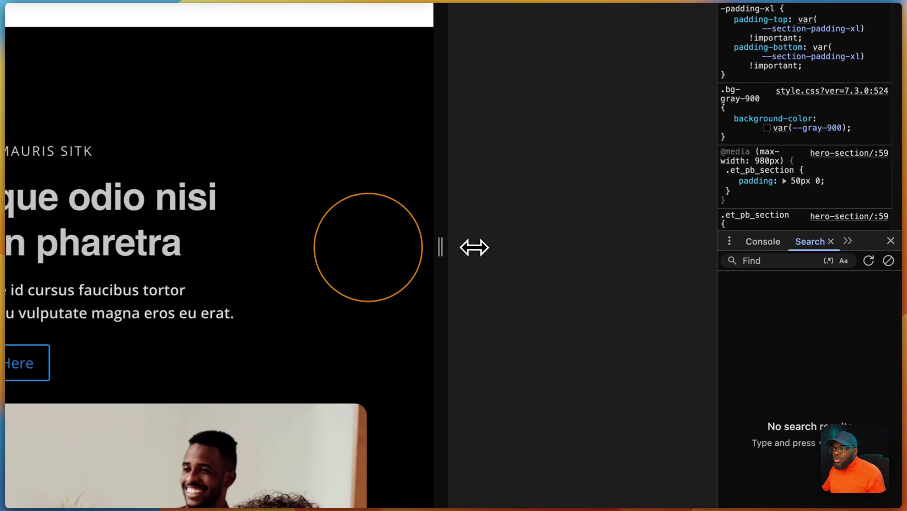
pyautogui.moveTo(542, 254); pyautogui.dragTo(736, 265)
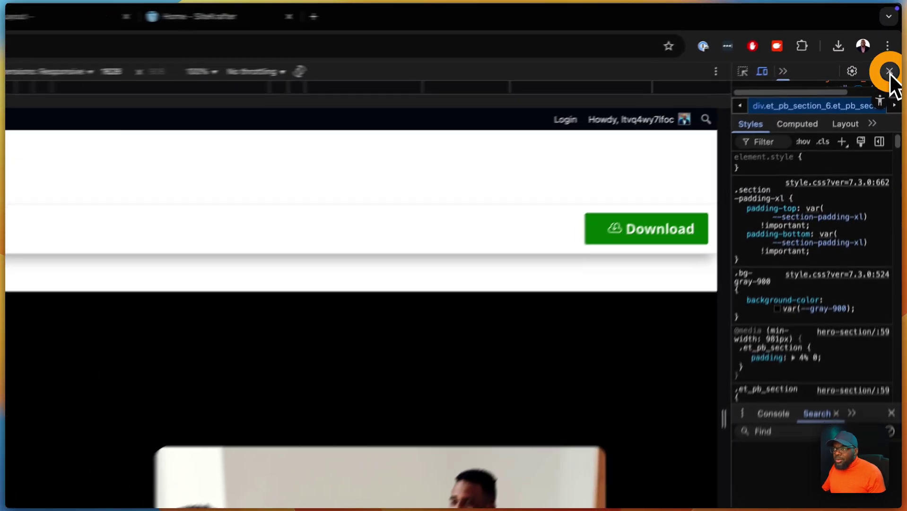
pyautogui.click(890, 71)
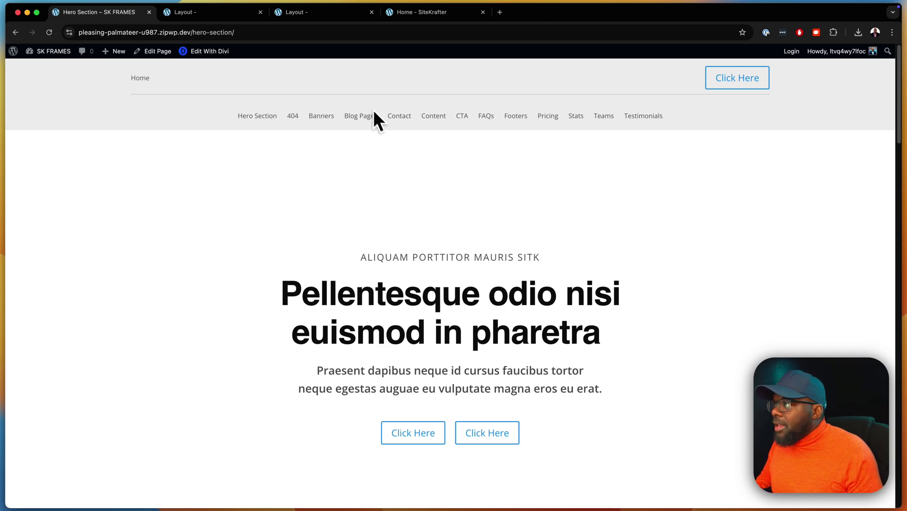
# - View the SiteKrafter-PRO pricing plans on the SiteKrafter home page, then return to the Hero Section page
pyautogui.click(426, 12)
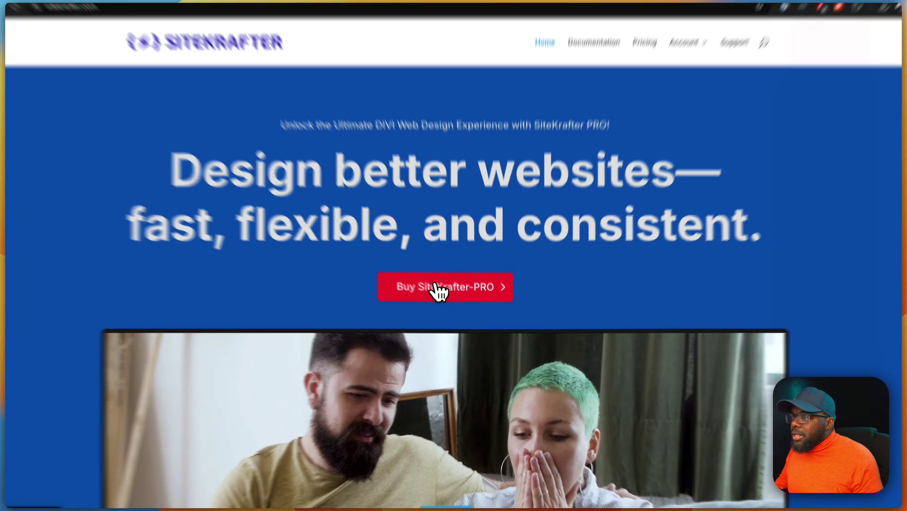
pyautogui.click(436, 287)
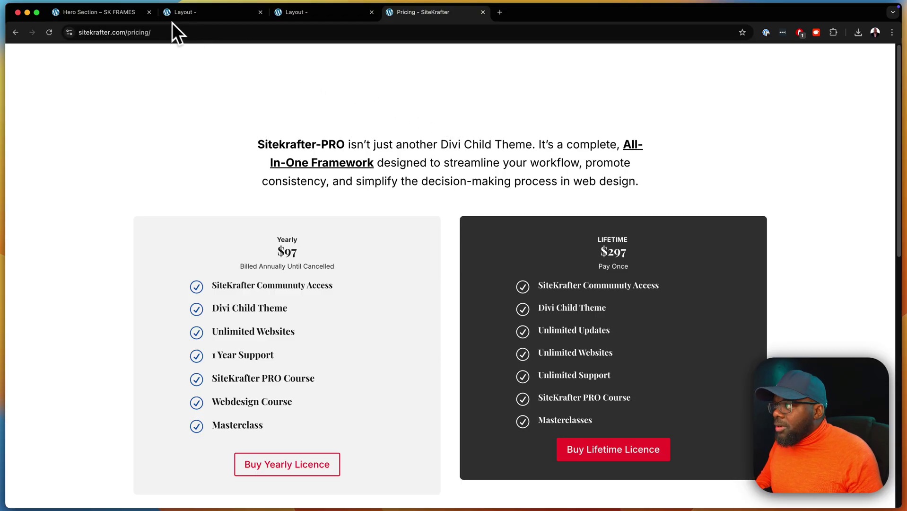
pyautogui.click(114, 12)
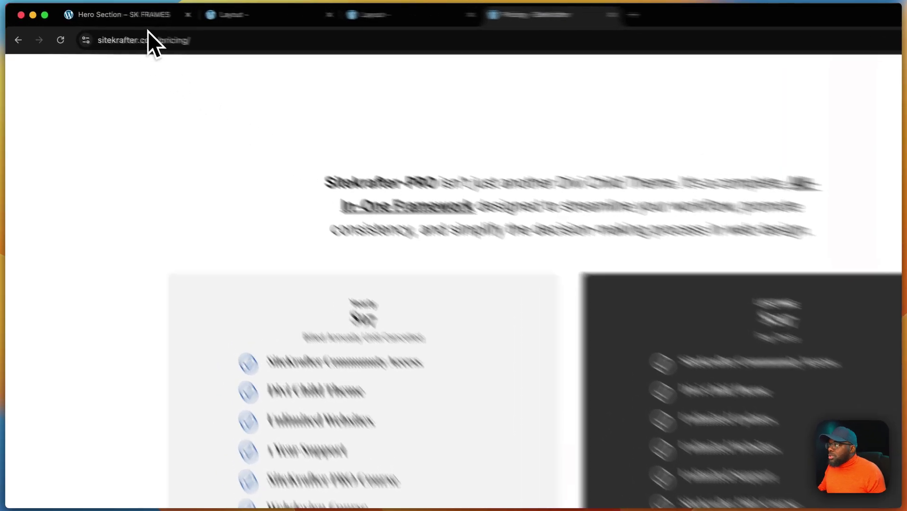
pyautogui.click(108, 12)
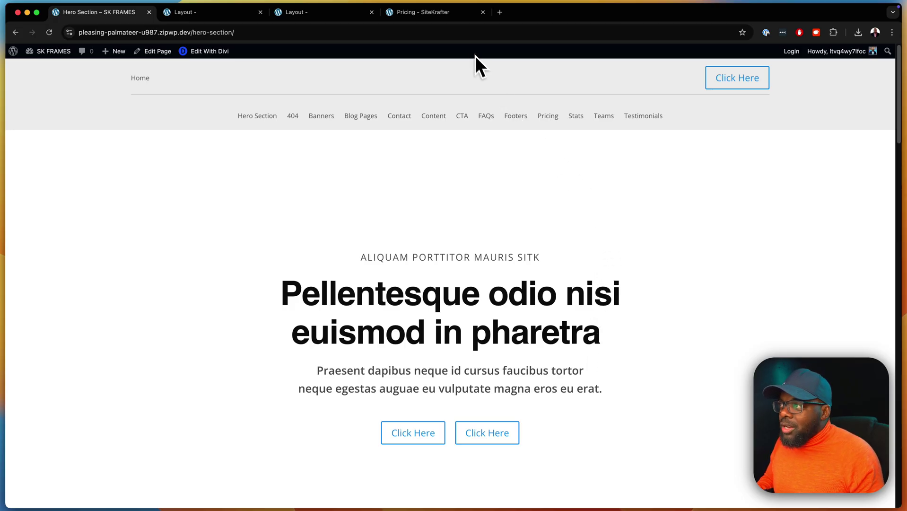
# - Switch to the Pricing – SiteKrafter tab showing the Yearly $97 and Lifetime $297 plans
pyautogui.click(447, 12)
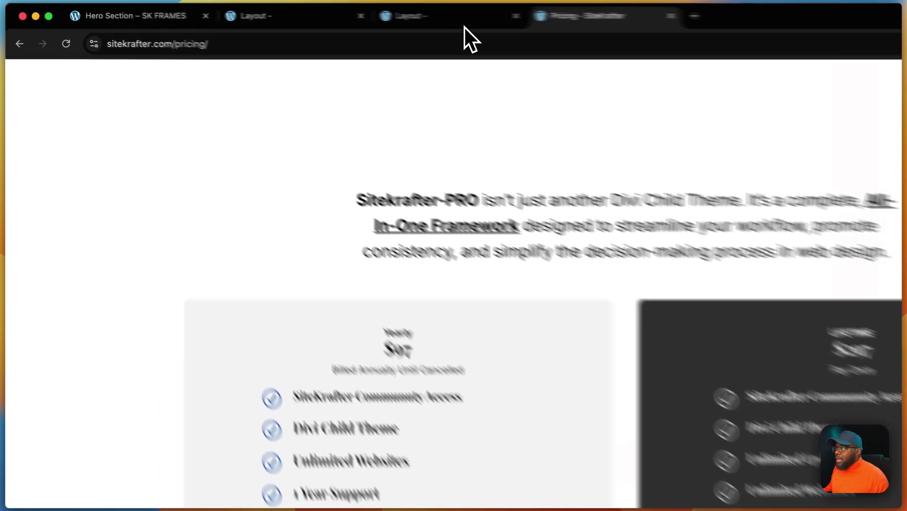
# - In the Layout preview tab, load the bare diviuniversity.com home page and close DevTools
pyautogui.click(331, 14)
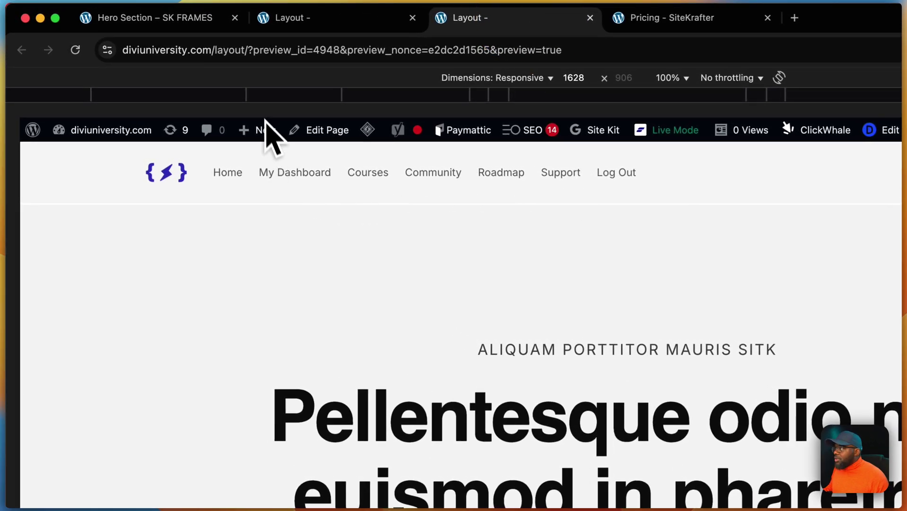
pyautogui.click(219, 50)
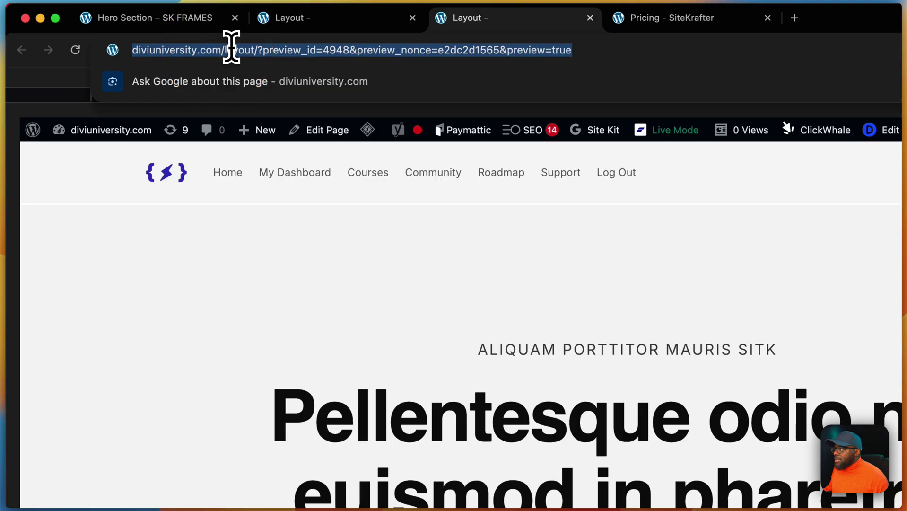
pyautogui.moveTo(223, 48); pyautogui.dragTo(629, 78)
pyautogui.click(253, 50)
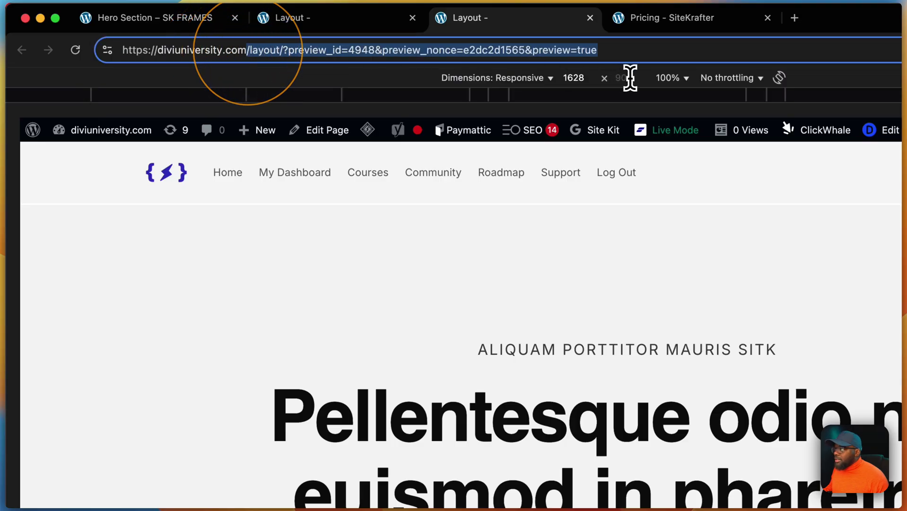
pyautogui.press('BackSpace')
pyautogui.press('Return')
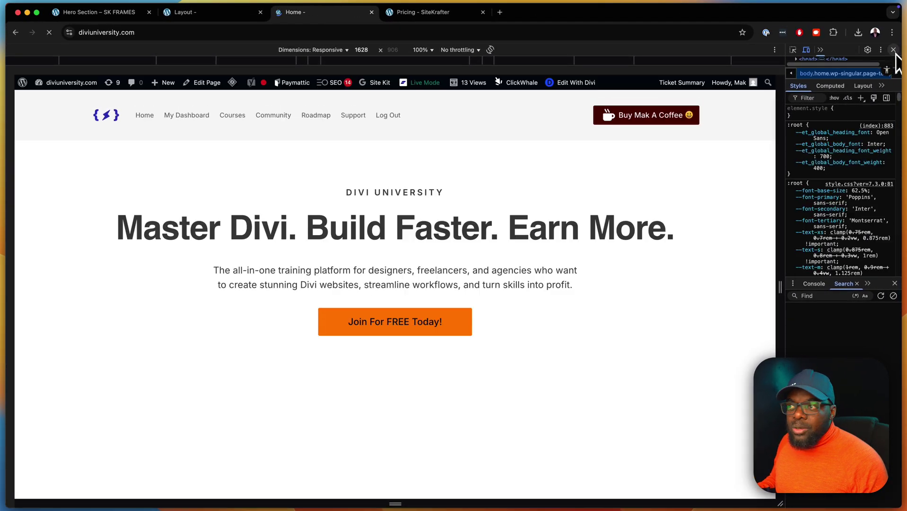
pyautogui.click(893, 49)
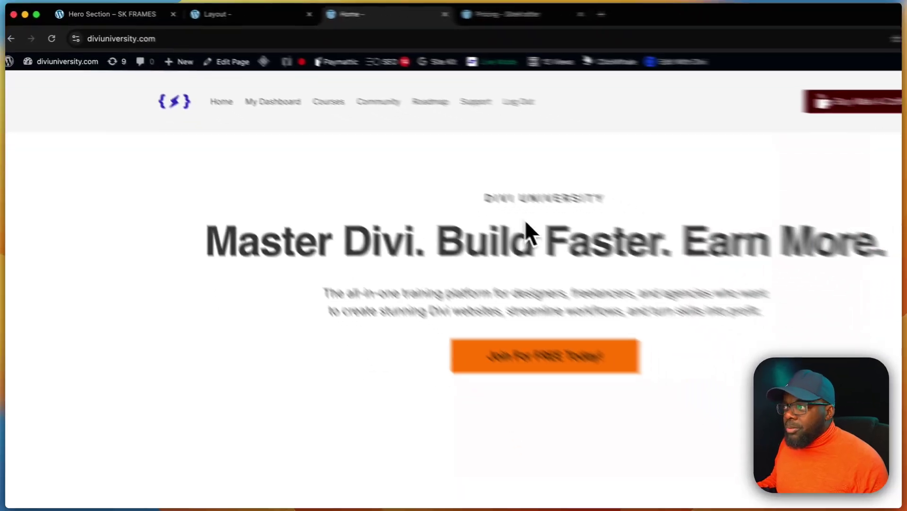